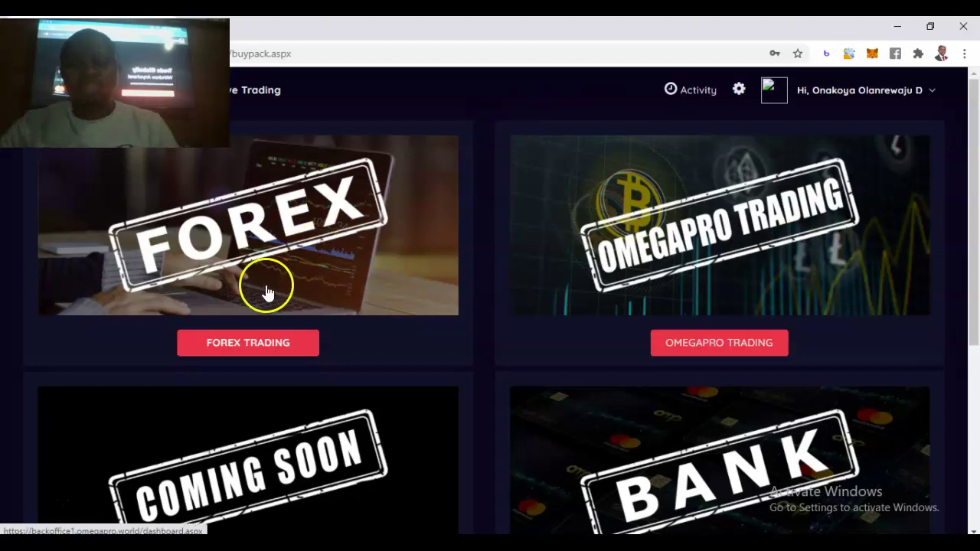
- Return from the Buy Package page to the member dashboard
left_click(233, 351)
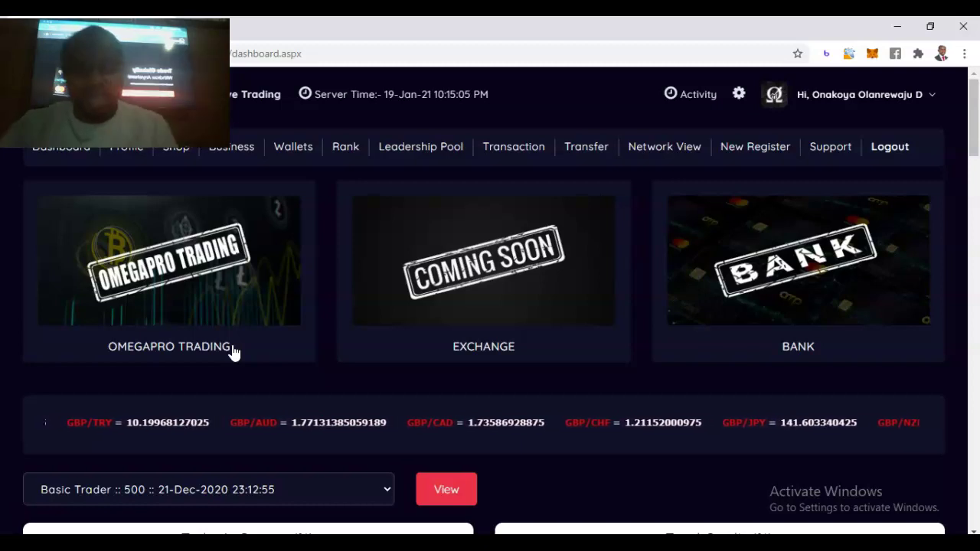
- Scroll down through the dashboard's Basic Trader 500 package and Trading, Exchange, Bank sections, then back up
scroll(232, 527, "down", 3)
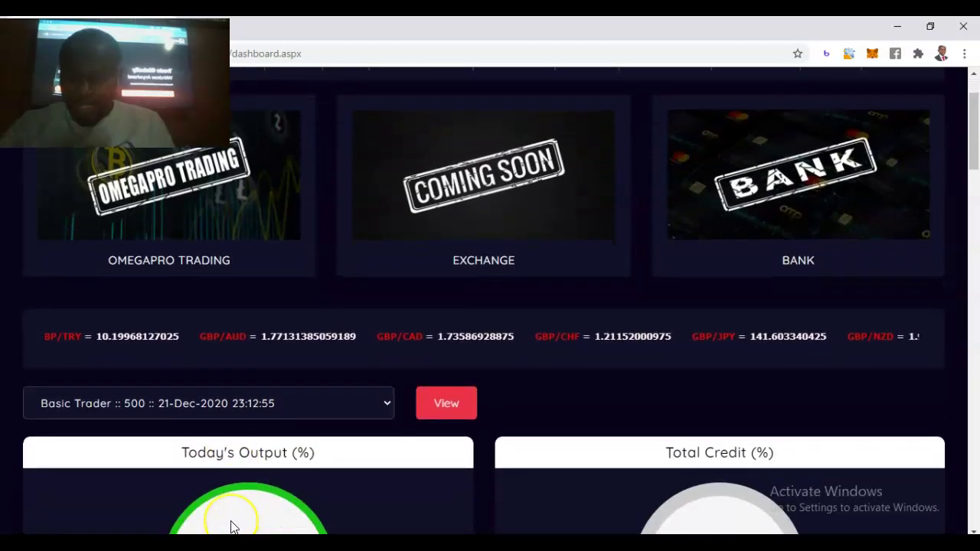
scroll(232, 527, "down", 10)
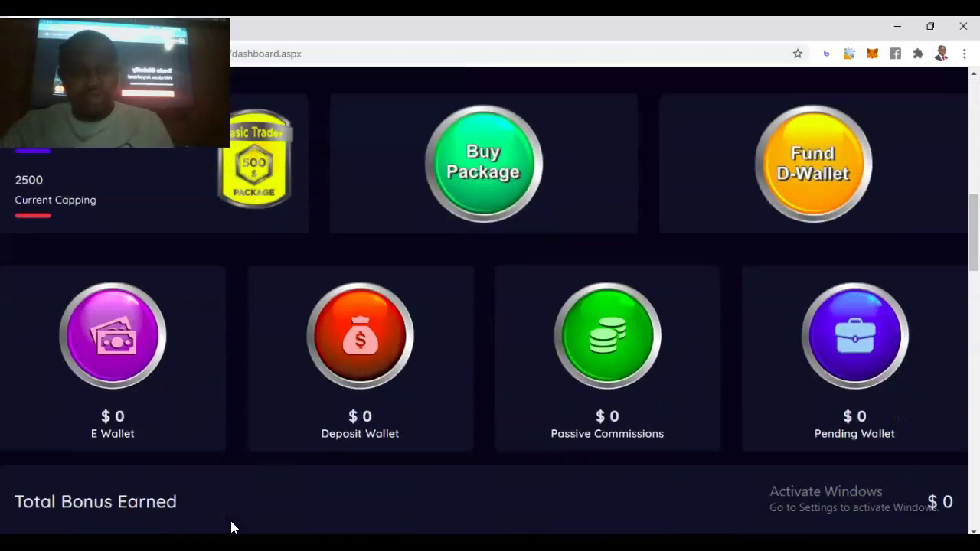
scroll(232, 526, "down", 15)
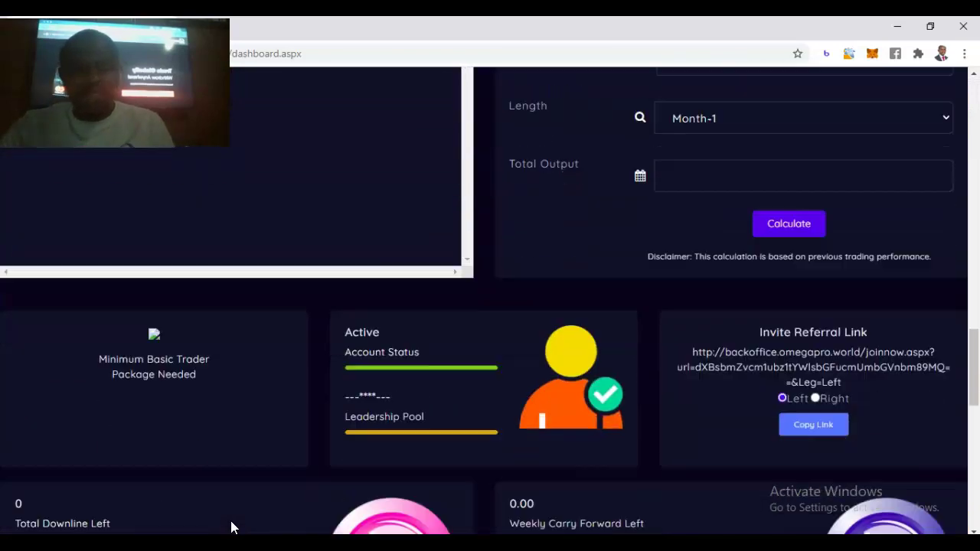
scroll(232, 527, "up", 4)
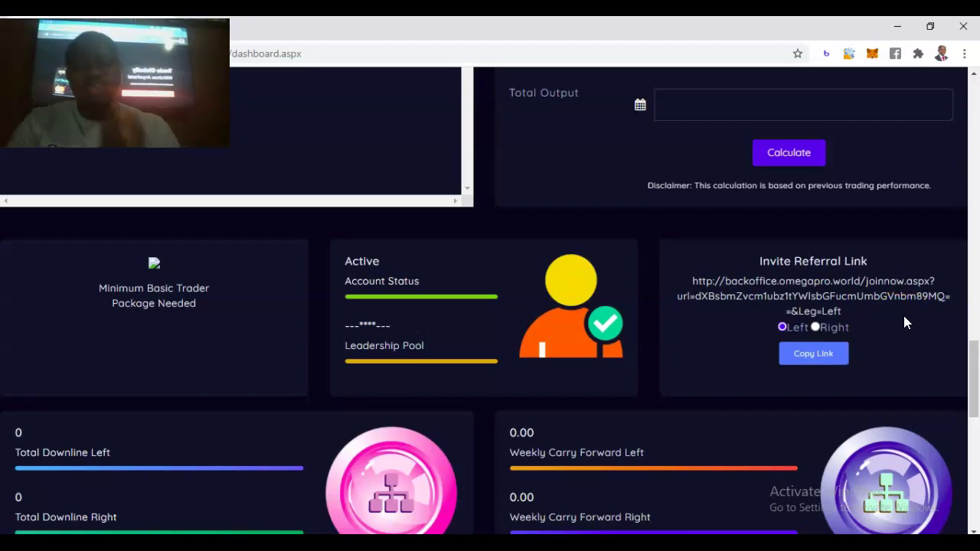
scroll(904, 316, "up", 1)
scroll(904, 316, "down", 6)
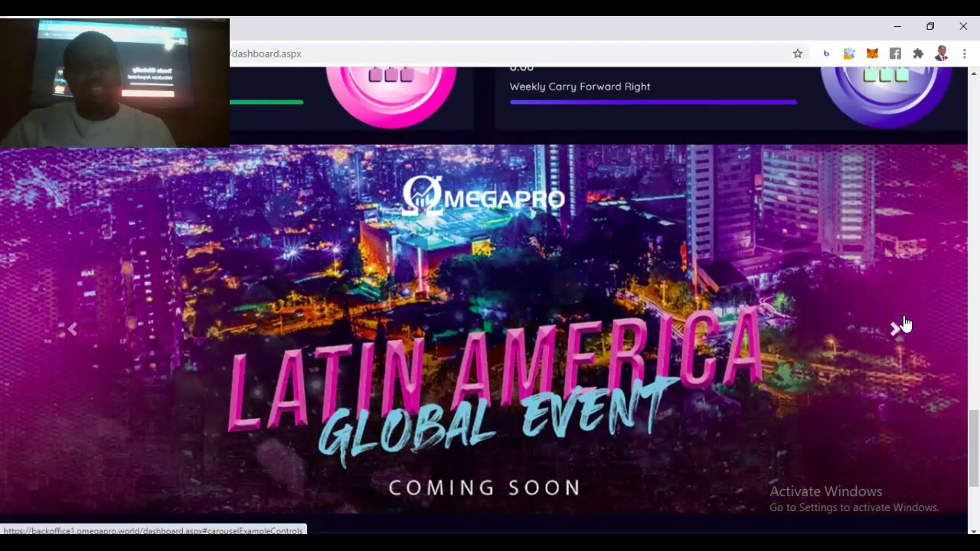
scroll(904, 324, "up", 10)
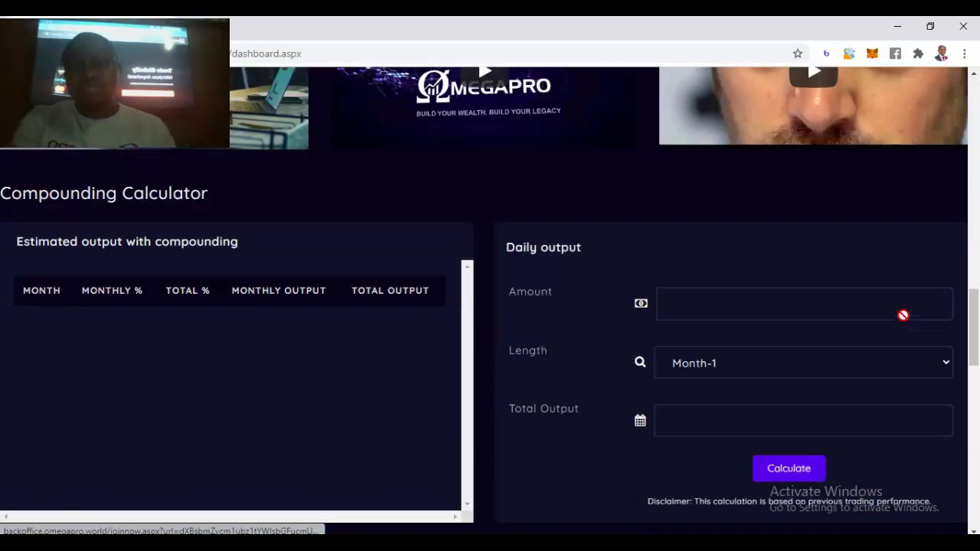
scroll(904, 322, "up", 8)
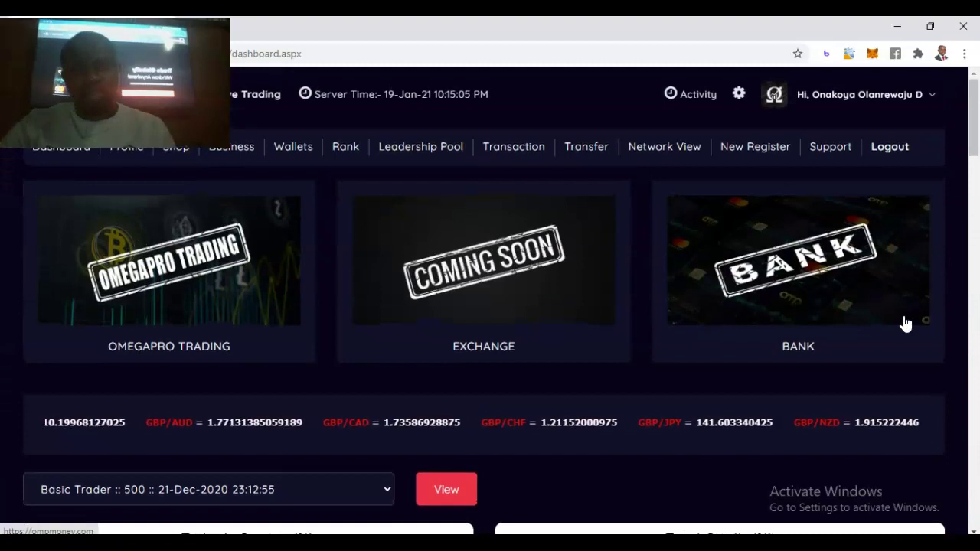
- Open Network View > Network Tree, inspect the single Basic Trader node, then return to the Dashboard
left_click(656, 145)
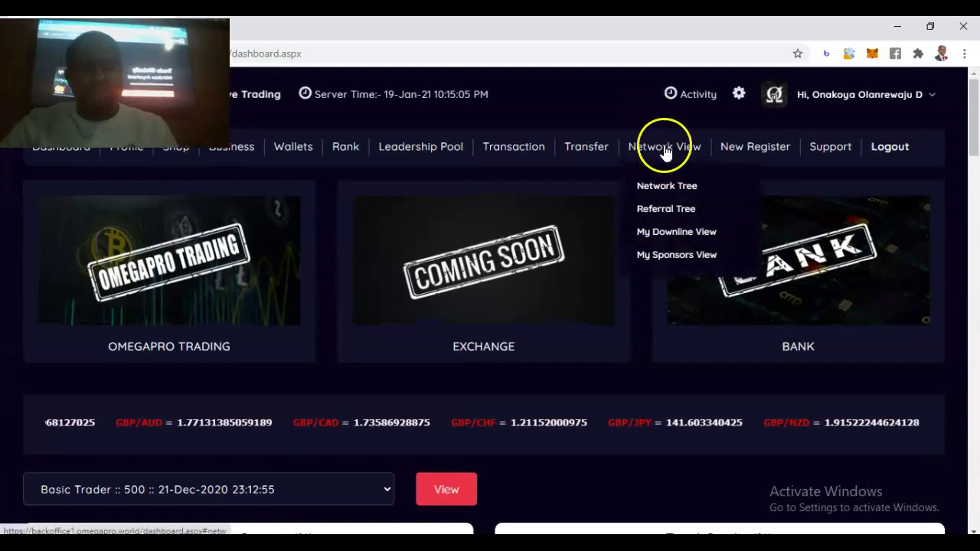
left_click(663, 187)
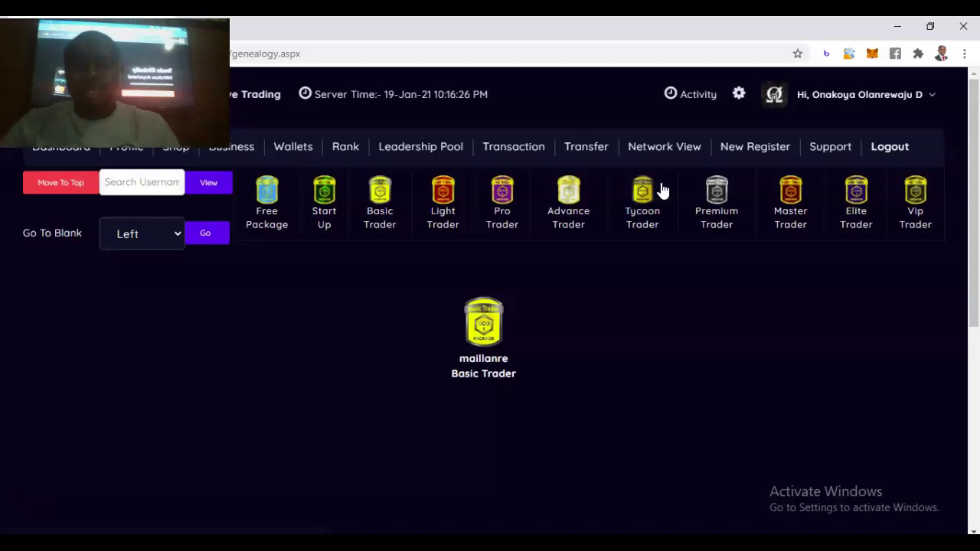
scroll(627, 361, "down", 1)
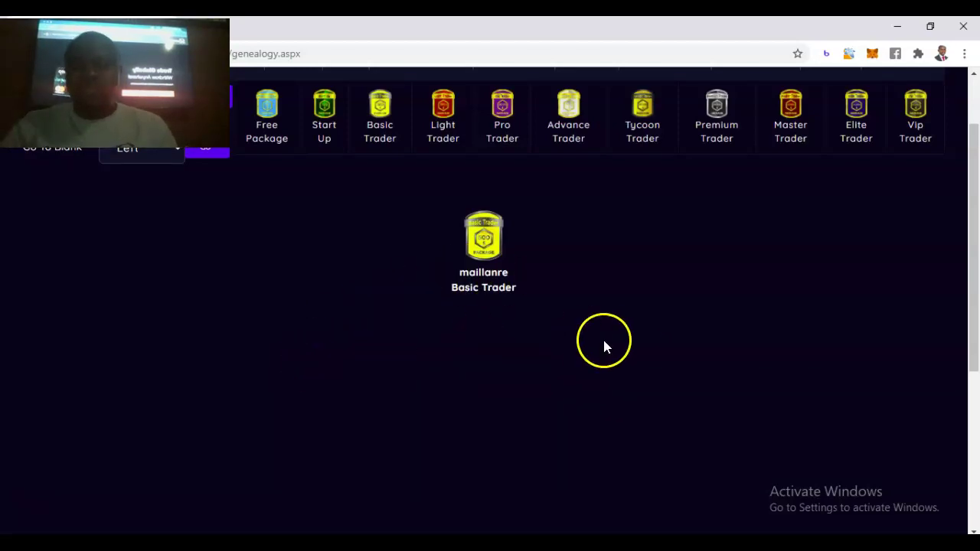
mouse_move(461, 275)
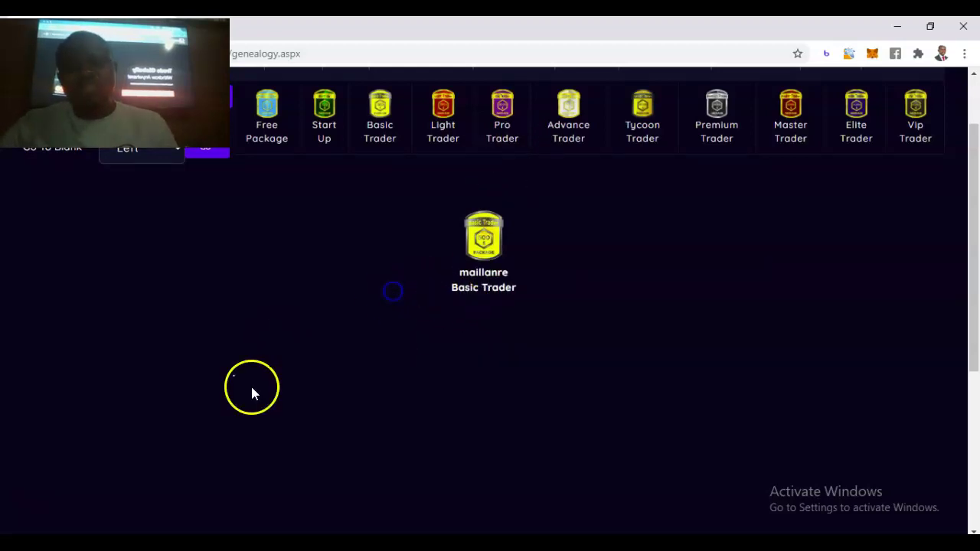
mouse_move(508, 237)
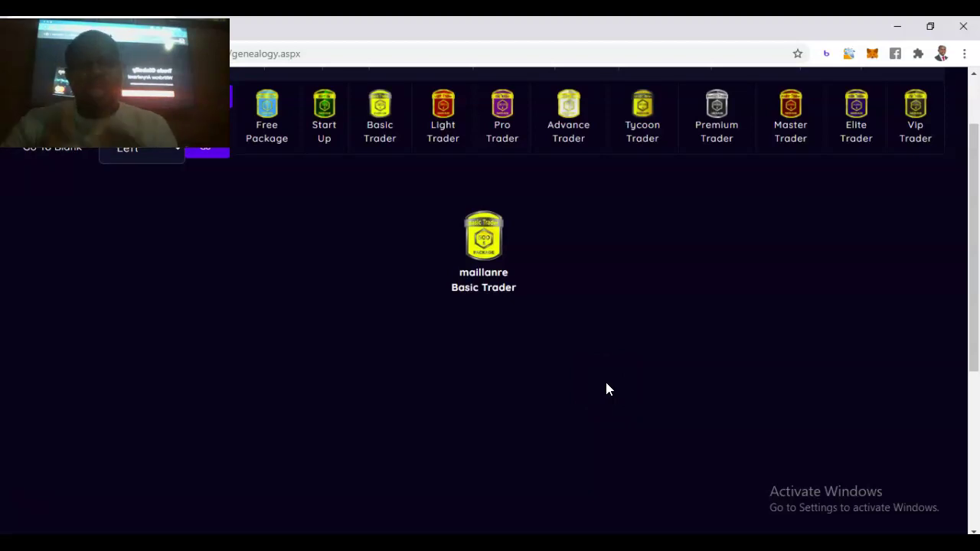
scroll(605, 388, "up", 1)
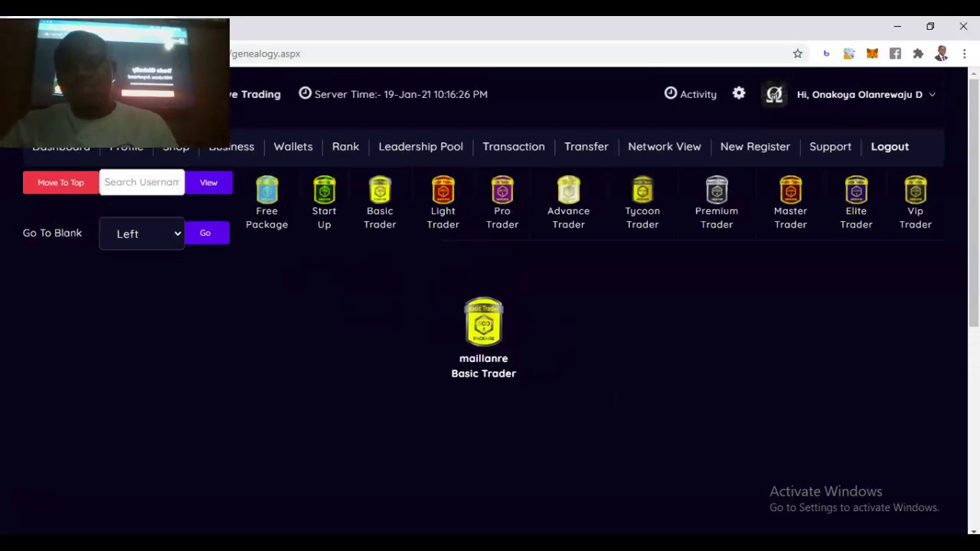
left_click(52, 157)
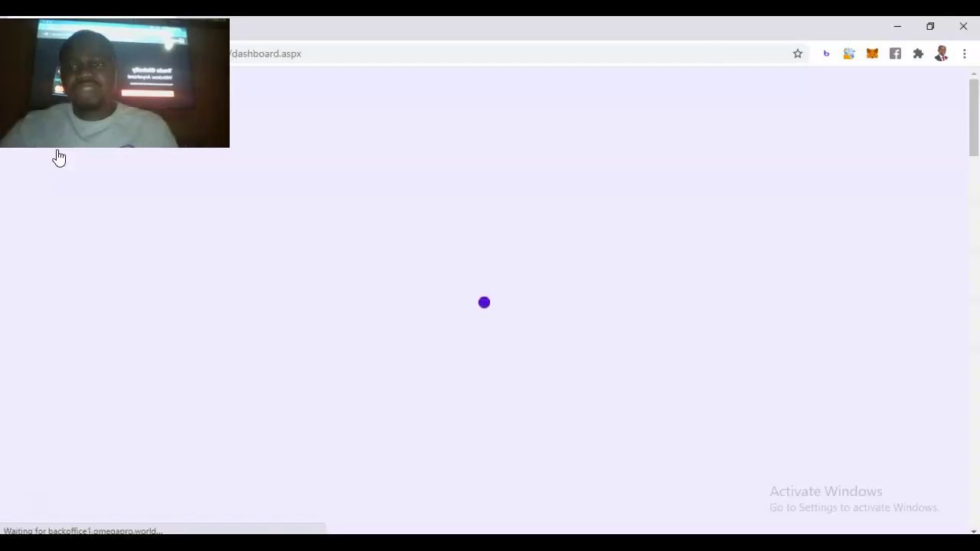
- Set the invite referral link to the Left leg and follow it to the sign-up page
left_click(399, 253)
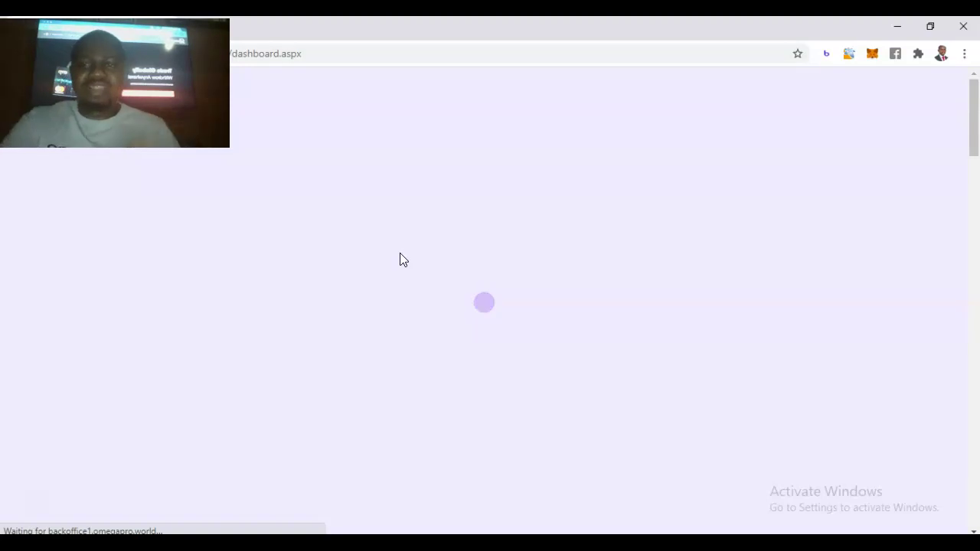
scroll(399, 260, "down", 10)
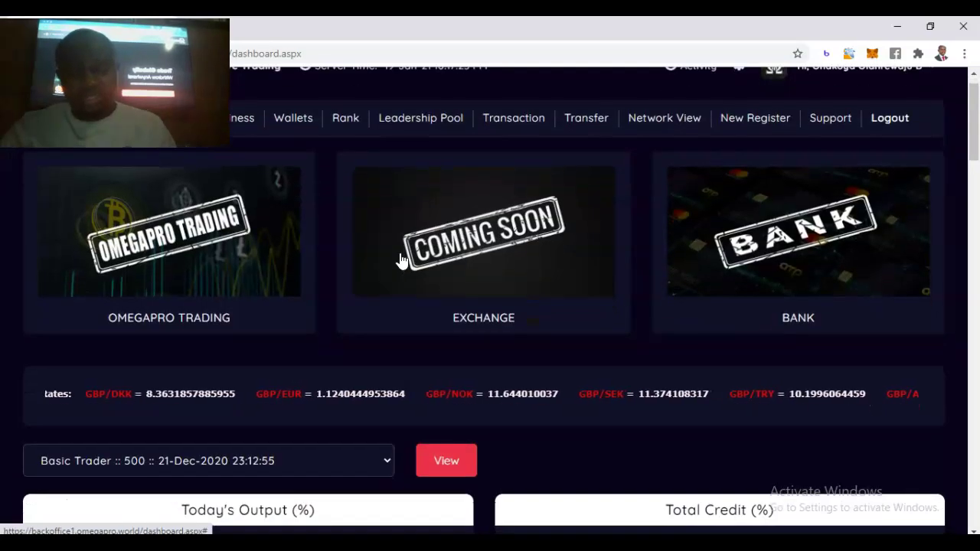
scroll(400, 260, "down", 7)
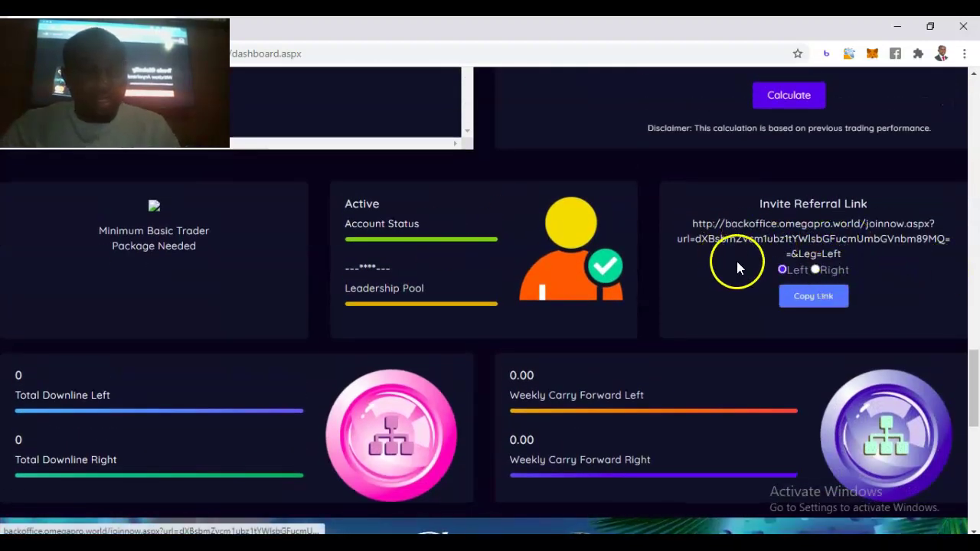
left_click(782, 270)
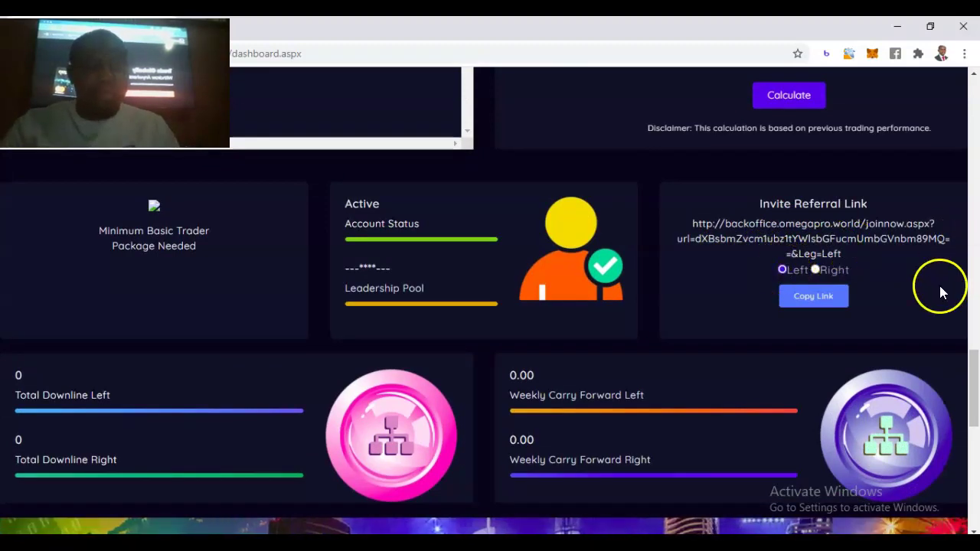
left_click(815, 270)
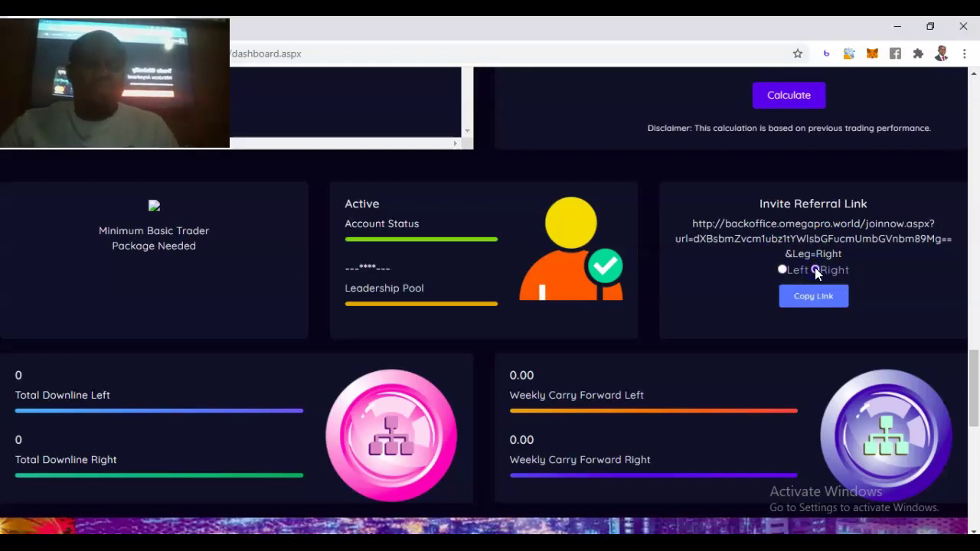
left_click(783, 269)
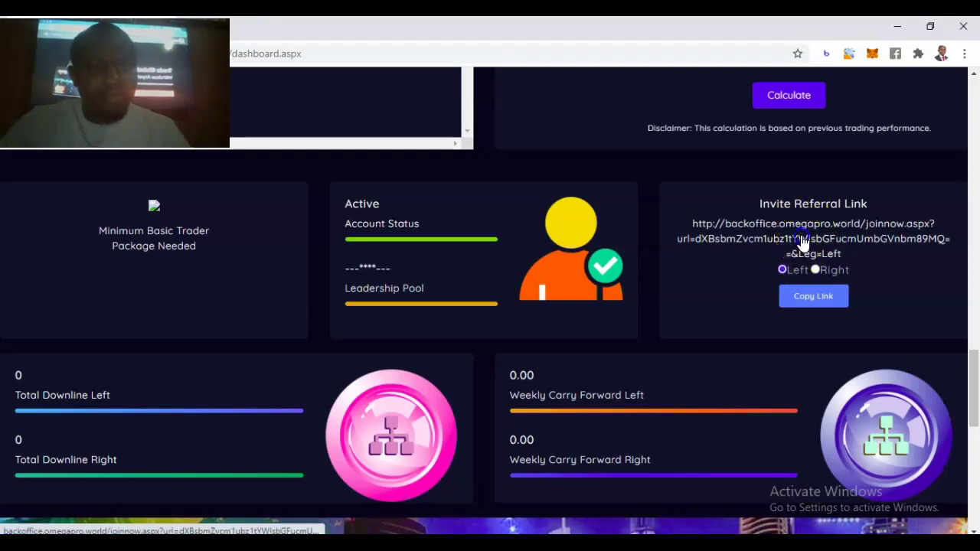
left_click(802, 237)
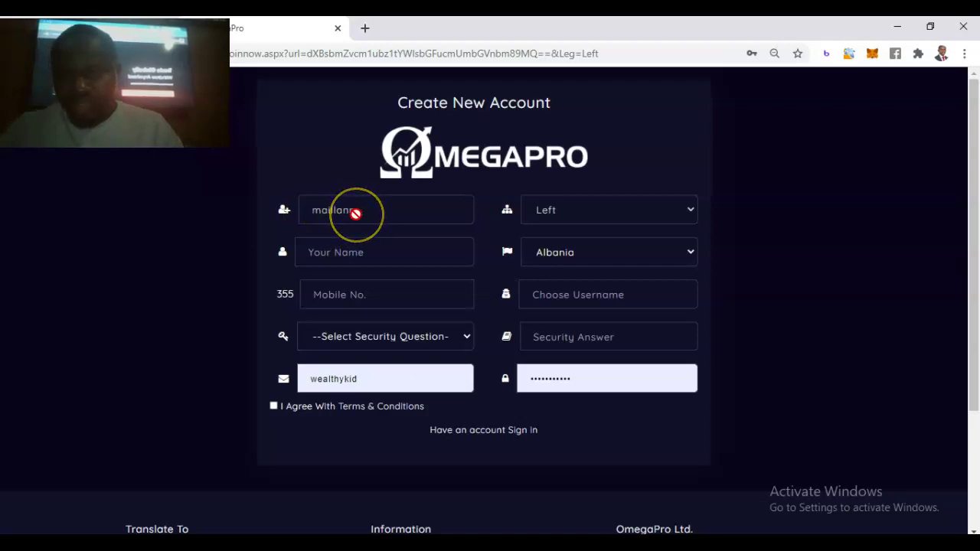
- Enter the new member's full name in the Your Name field of Create New Account
left_click(558, 211)
left_click(595, 213)
left_click(362, 249)
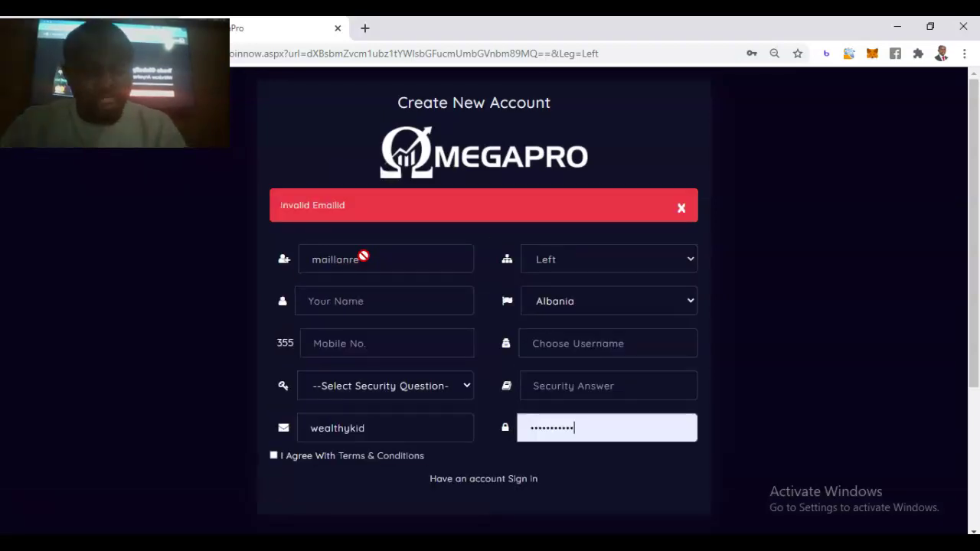
left_click(368, 272)
left_click(373, 302)
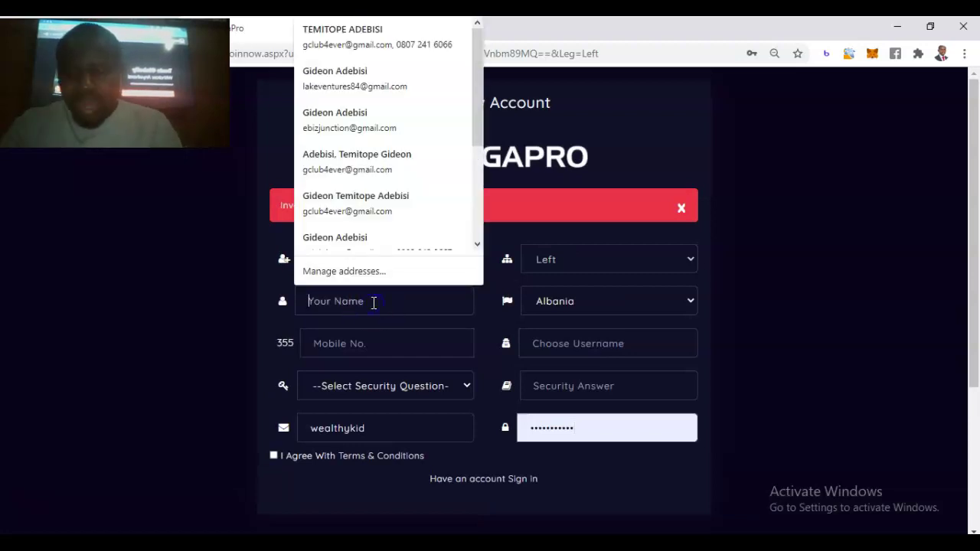
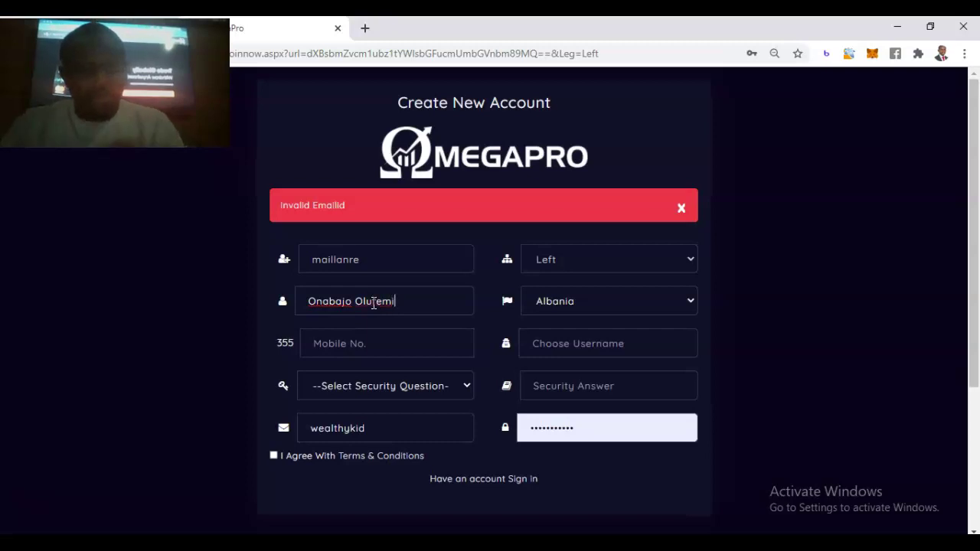
- Choose Nigeria as the country, then enter the member's mobile number and a username
left_click(563, 309)
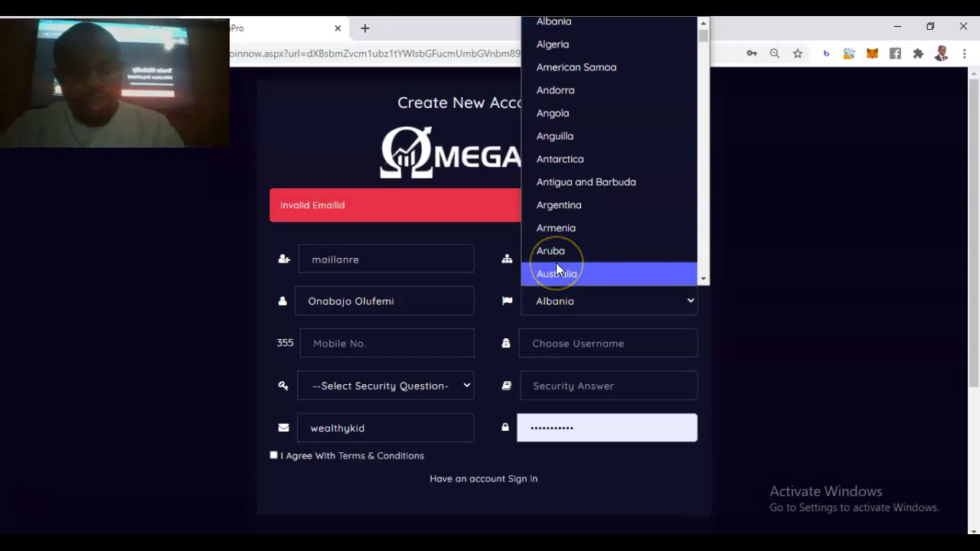
scroll(556, 269, "down", 20)
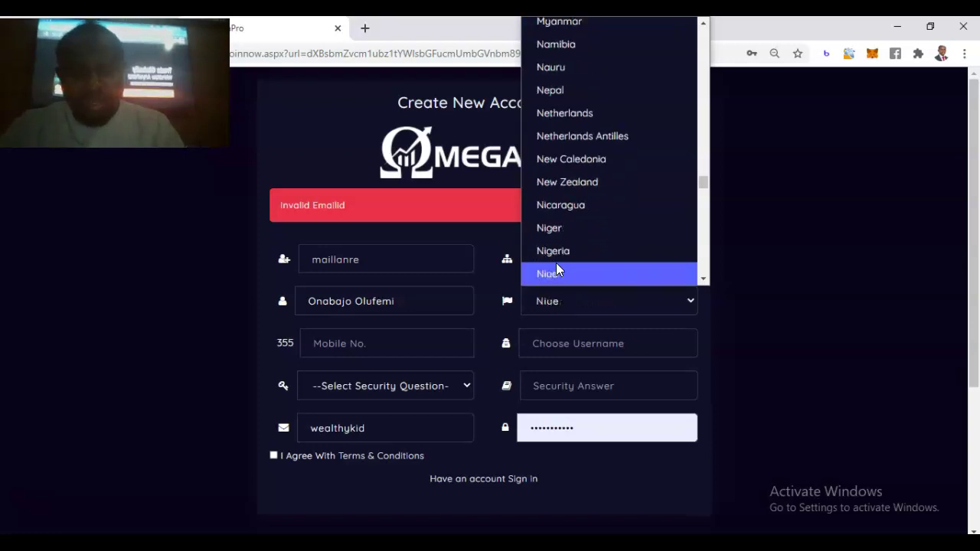
left_click(556, 250)
left_click(375, 352)
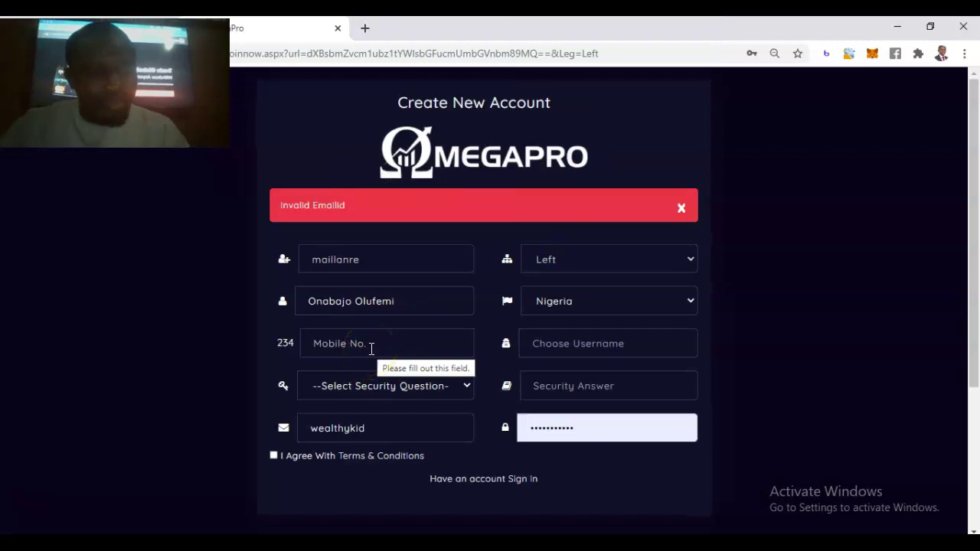
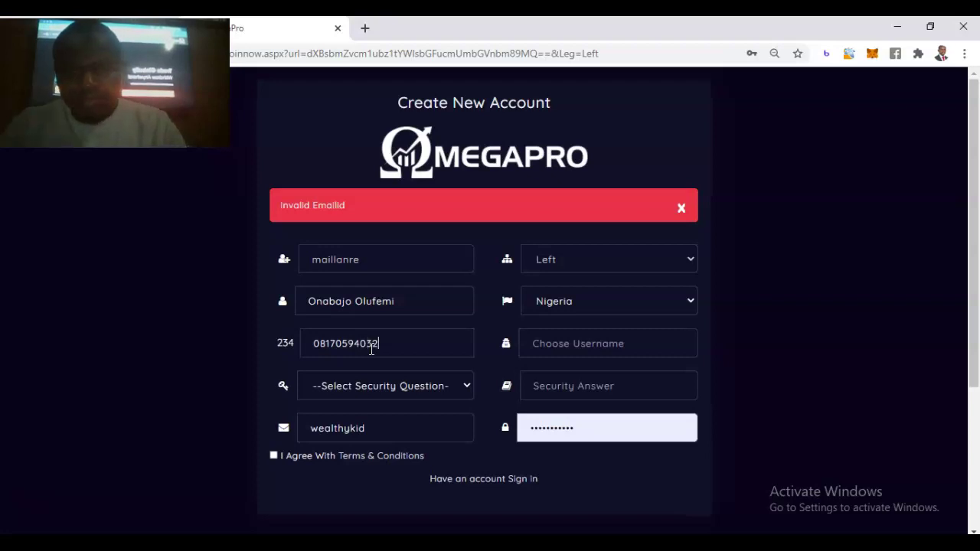
left_click(615, 340)
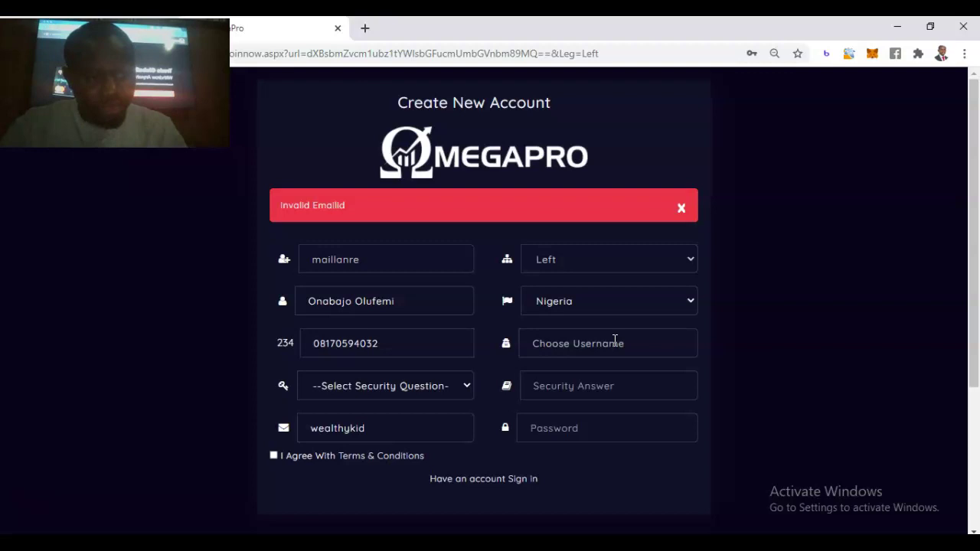
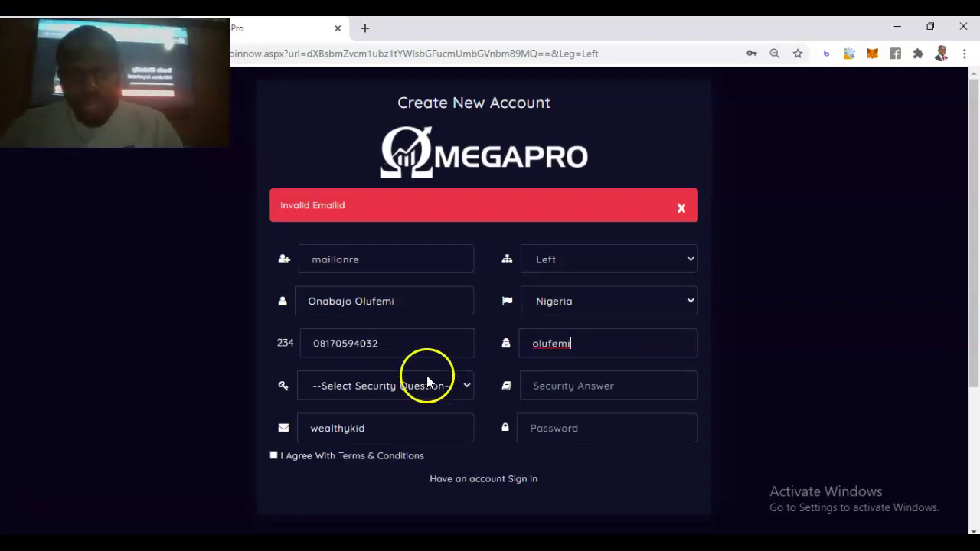
- Set the security question to 'In what town was your first job?' and go to Security Answer
left_click(405, 390)
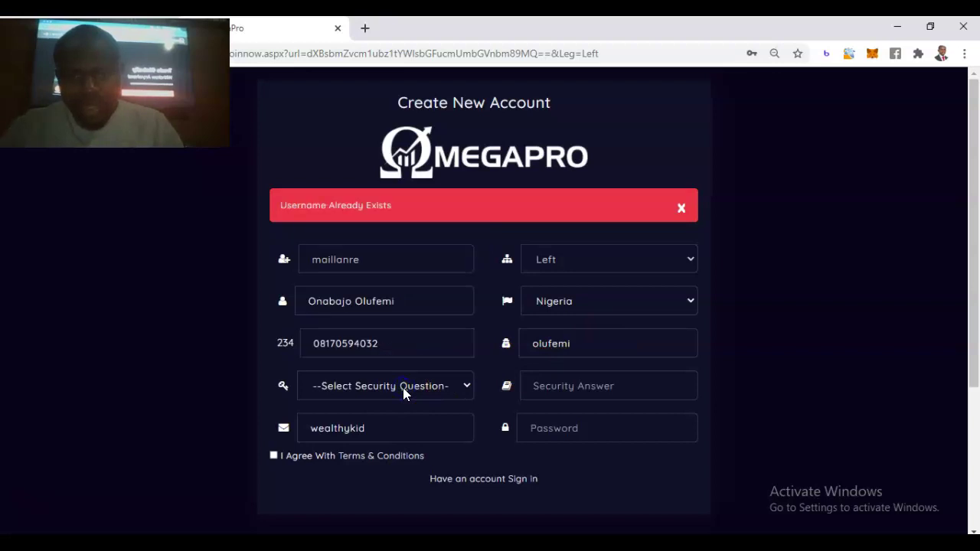
left_click(571, 341)
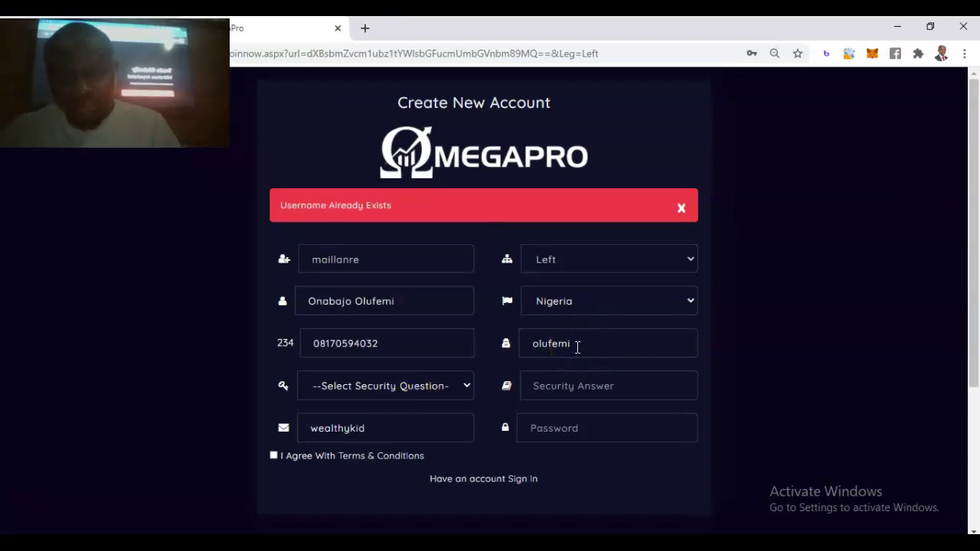
left_click(404, 389)
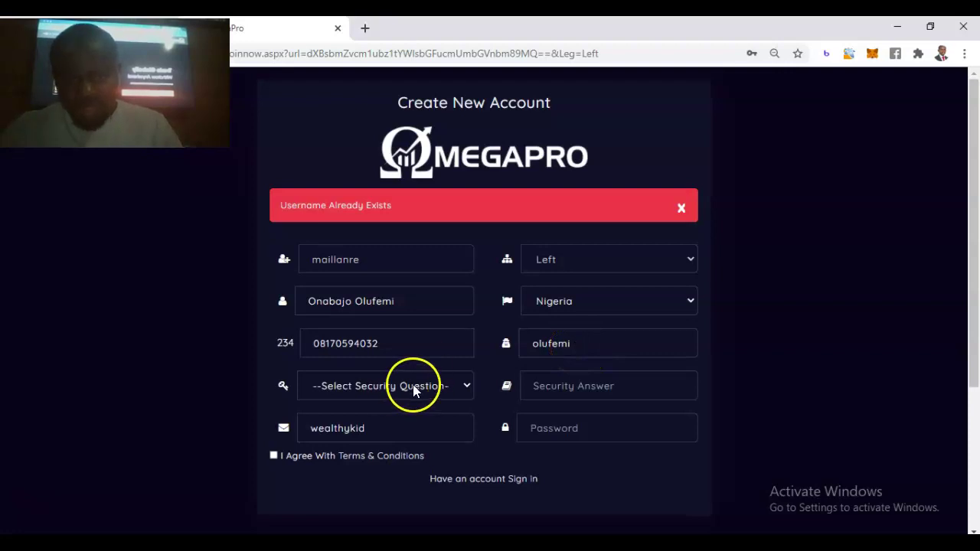
left_click(416, 391)
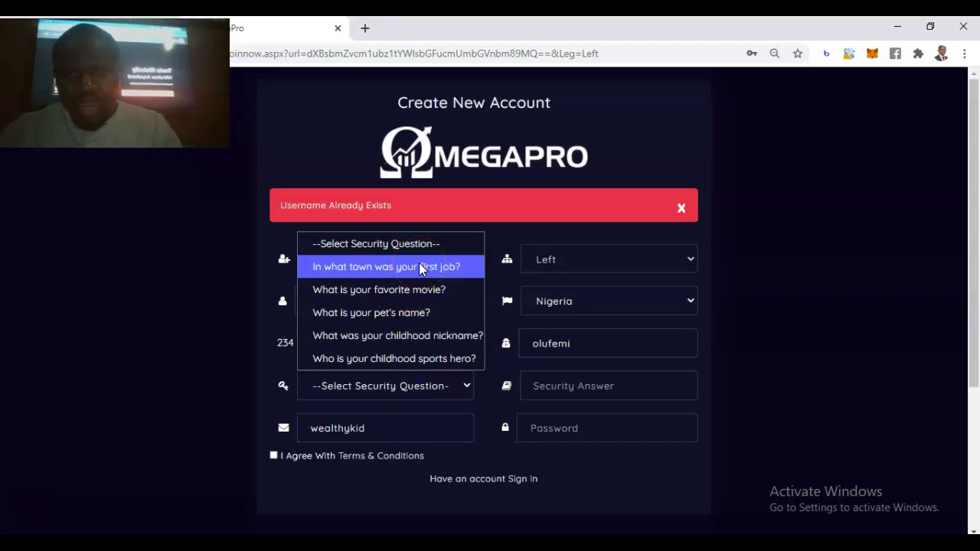
left_click(420, 268)
left_click(595, 384)
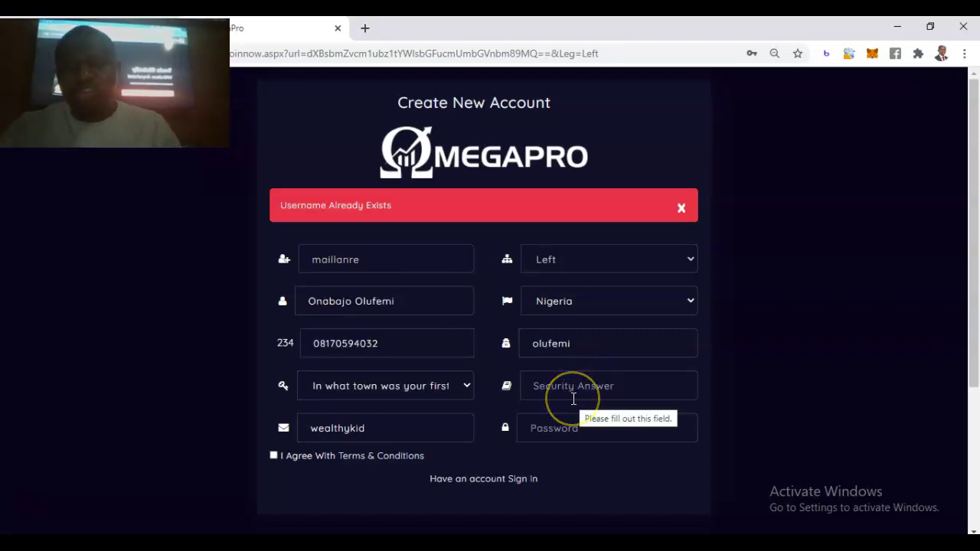
left_click(571, 385)
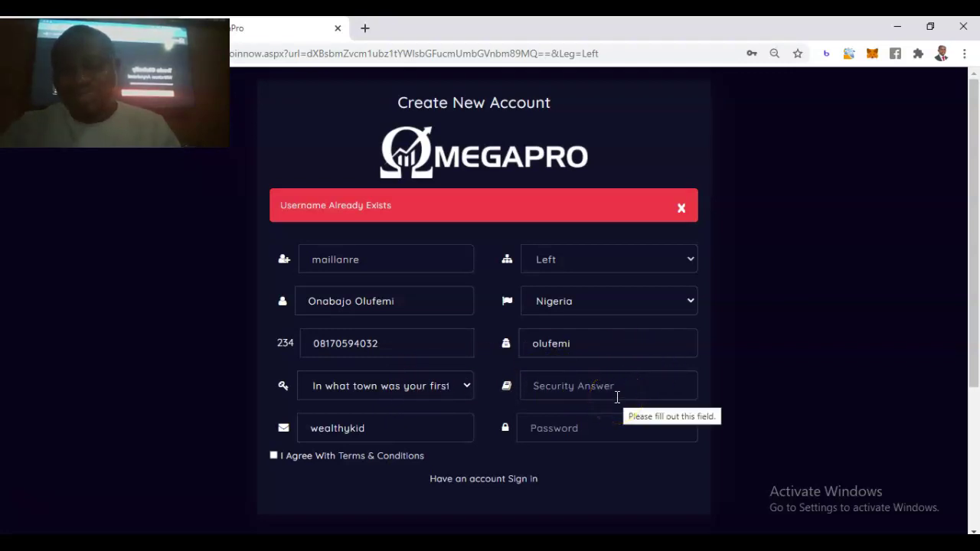
- Replace the old e-mail with the new member's e-mail address
left_click(422, 428)
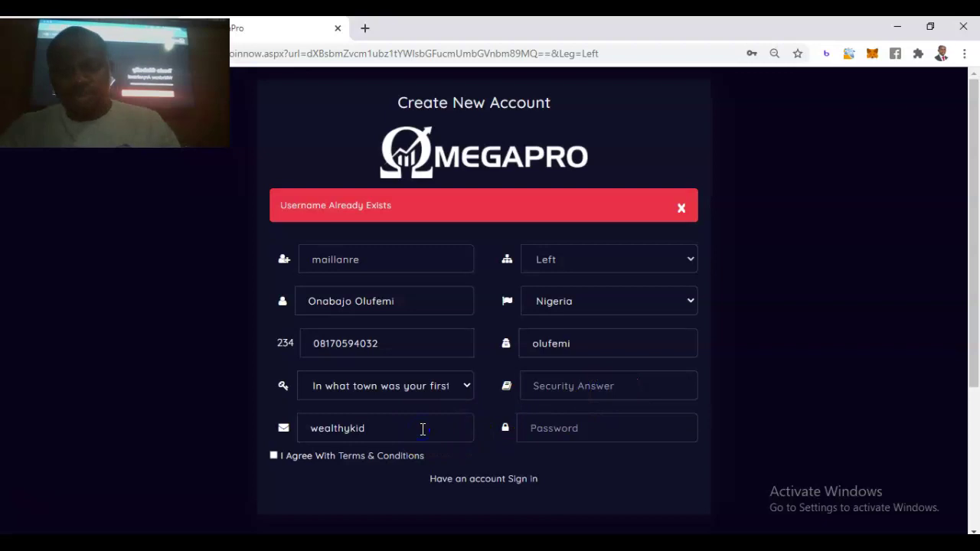
key("BackSpace")
key("BackSpace")
key("BackSpace")
key("BackSpace")
key("BackSpace")
key("BackSpace")
key("BackSpace")
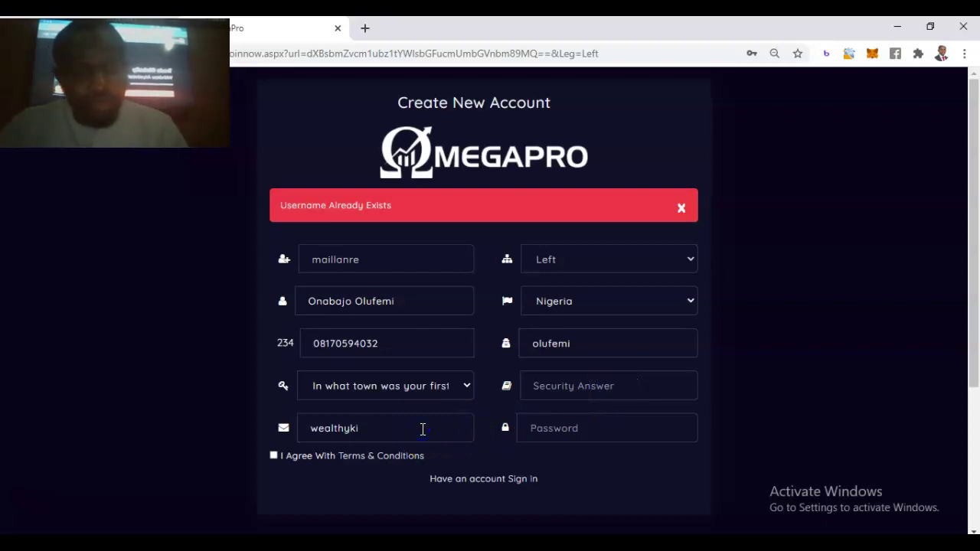
key("BackSpace")
key("BackSpace")
key("BackSpace")
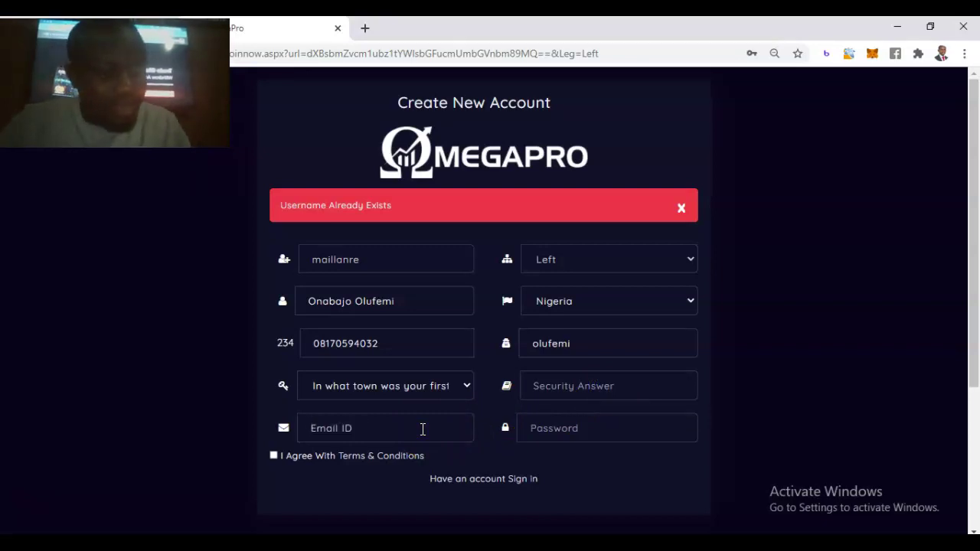
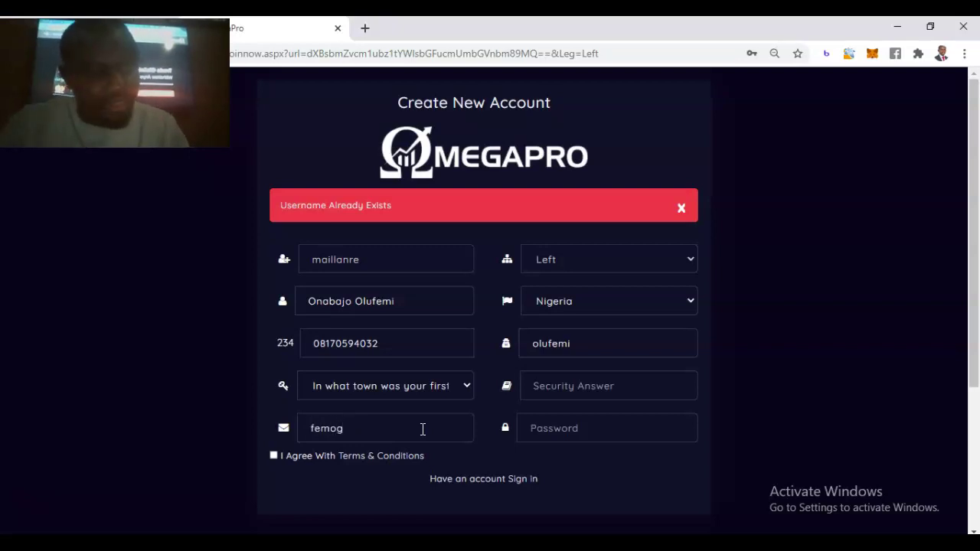
- Copy the first part of the e-mail and paste it into the password field
left_click(326, 431)
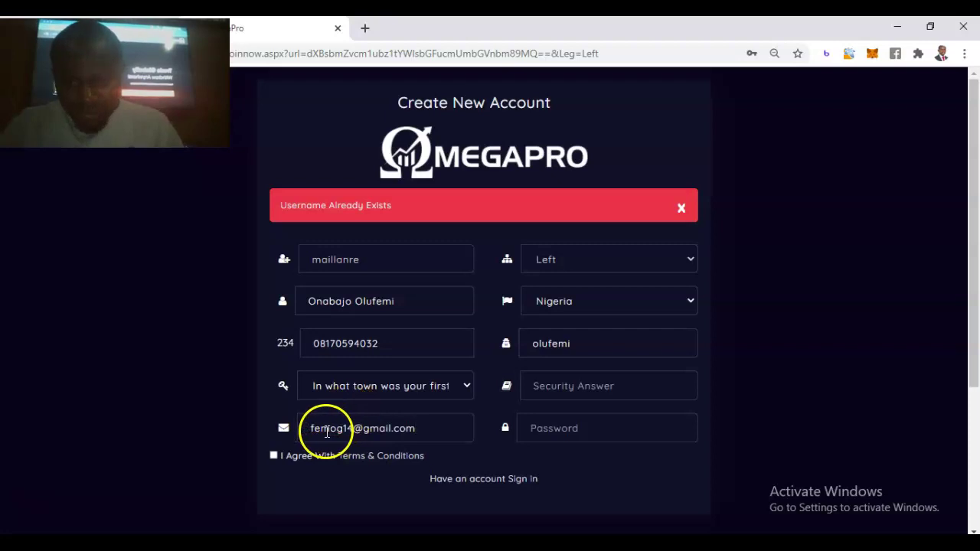
left_click_drag(341, 430, 304, 430)
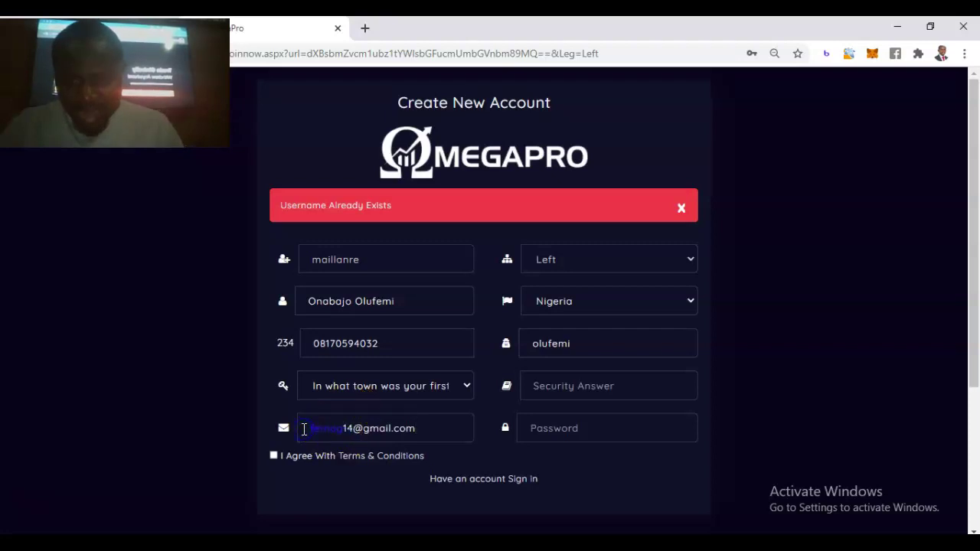
right_click(339, 431)
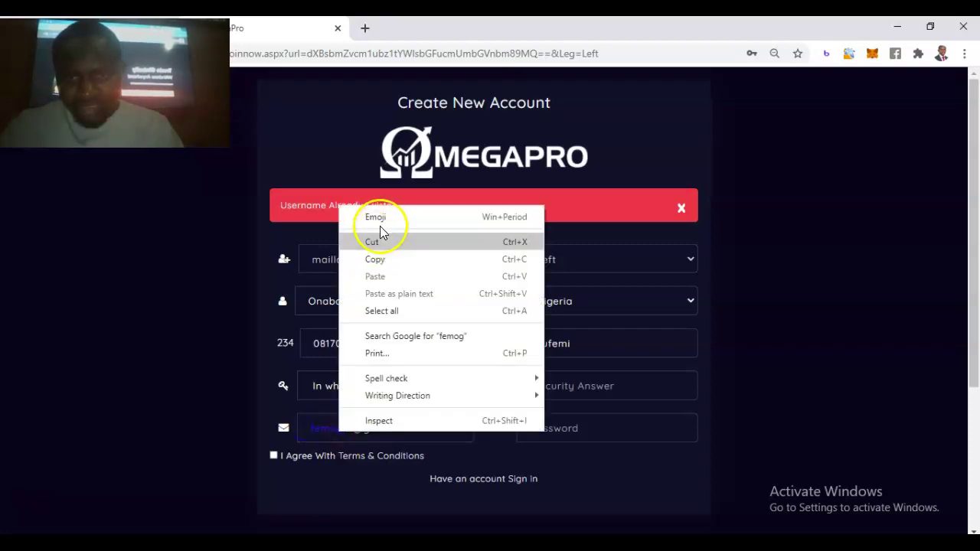
left_click(375, 261)
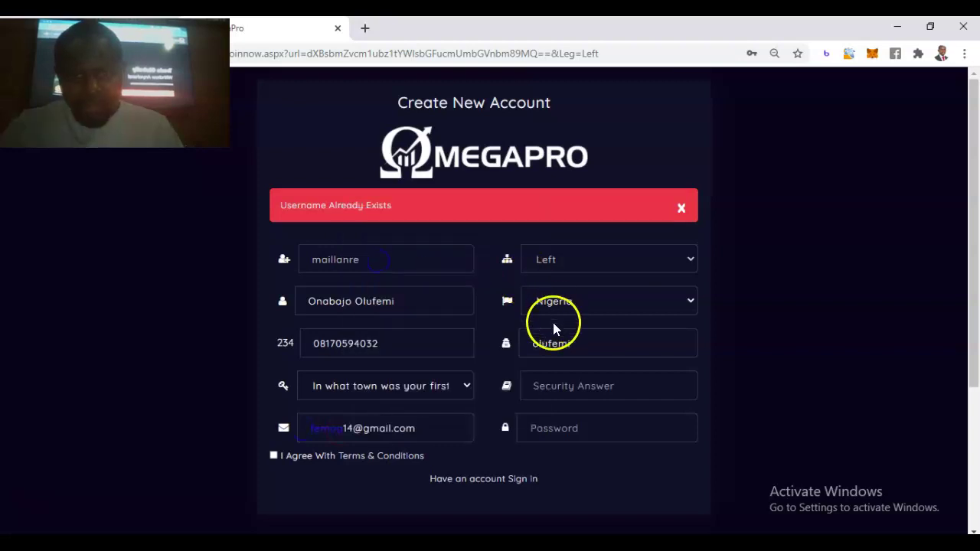
left_click_drag(577, 341, 483, 346)
key("ctrl+v")
left_click_drag(609, 293, 538, 296)
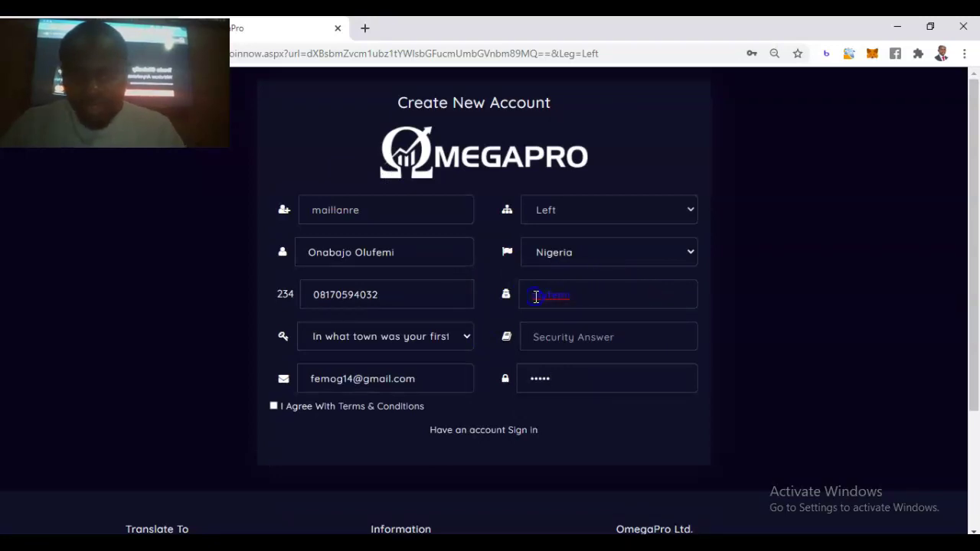
- Replace the username with the corrected new username, keeping Nigeria as the country
left_click(536, 256)
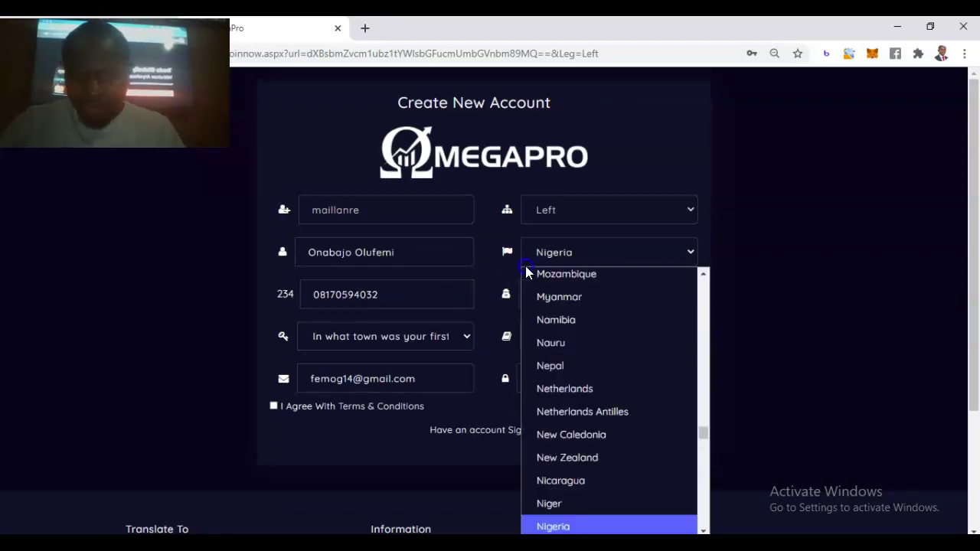
left_click(861, 260)
left_click_drag(615, 293, 536, 299)
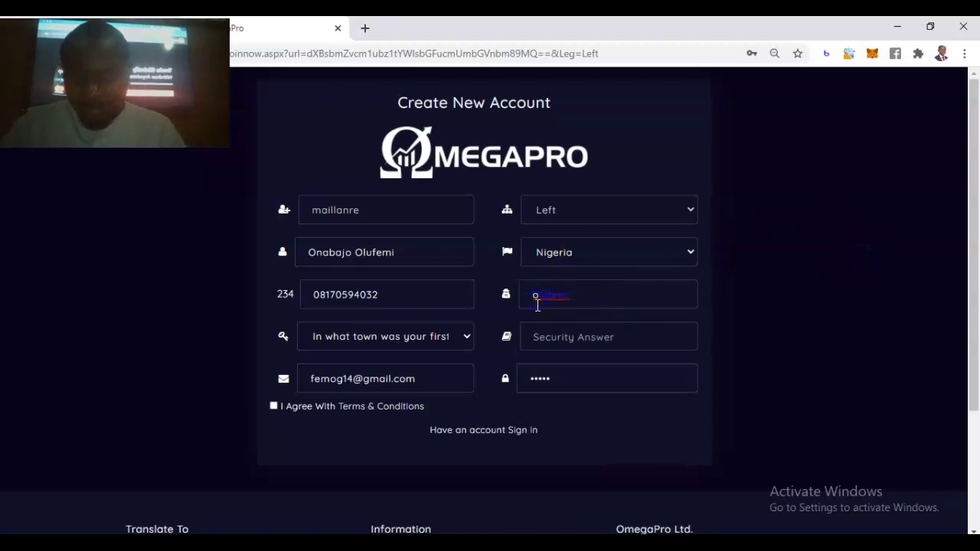
left_click(558, 307)
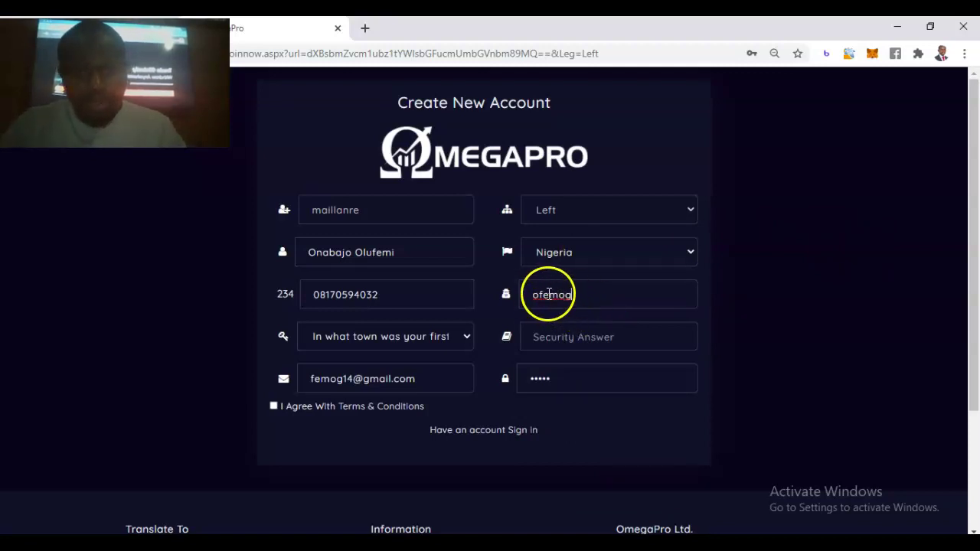
key("BackSpace")
left_click(552, 298)
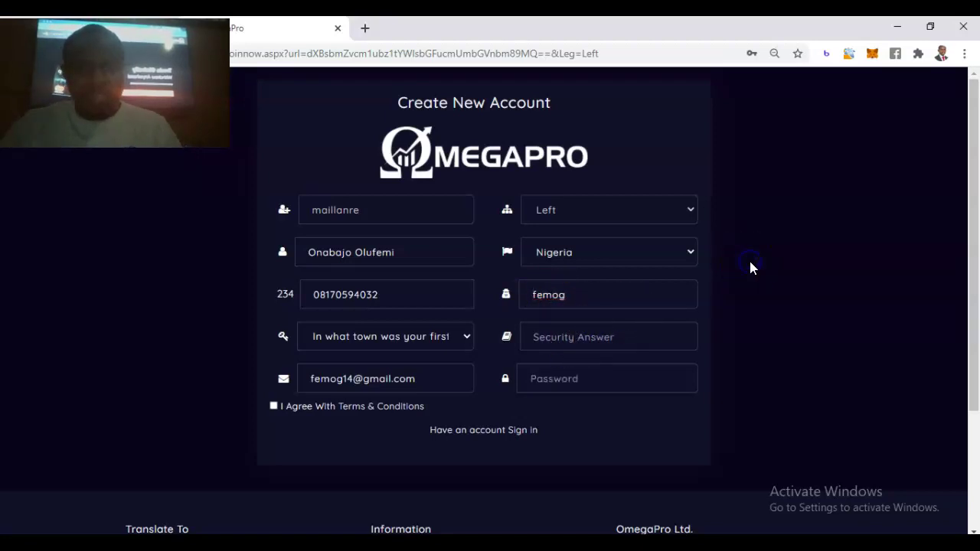
mouse_move(976, 206)
left_mouse_down()
mouse_move(976, 220)
mouse_move(977, 205)
left_mouse_up()
left_click(601, 379)
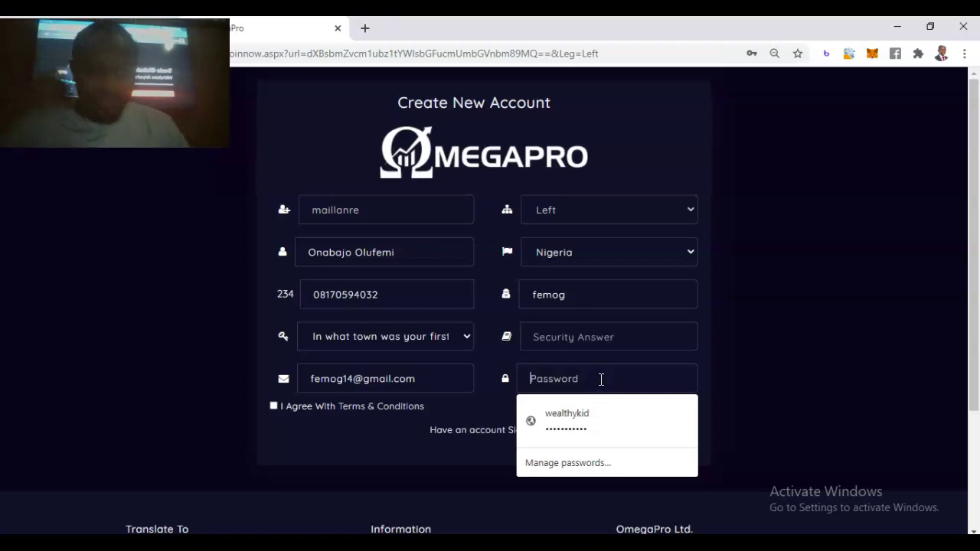
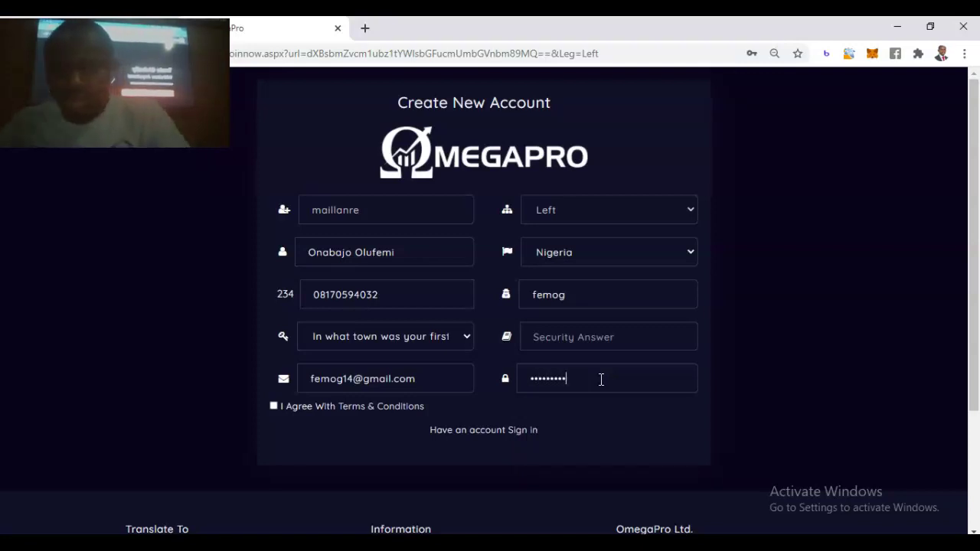
- Enter the account password and security answer, and agree to the Terms & Conditions
left_click(589, 346)
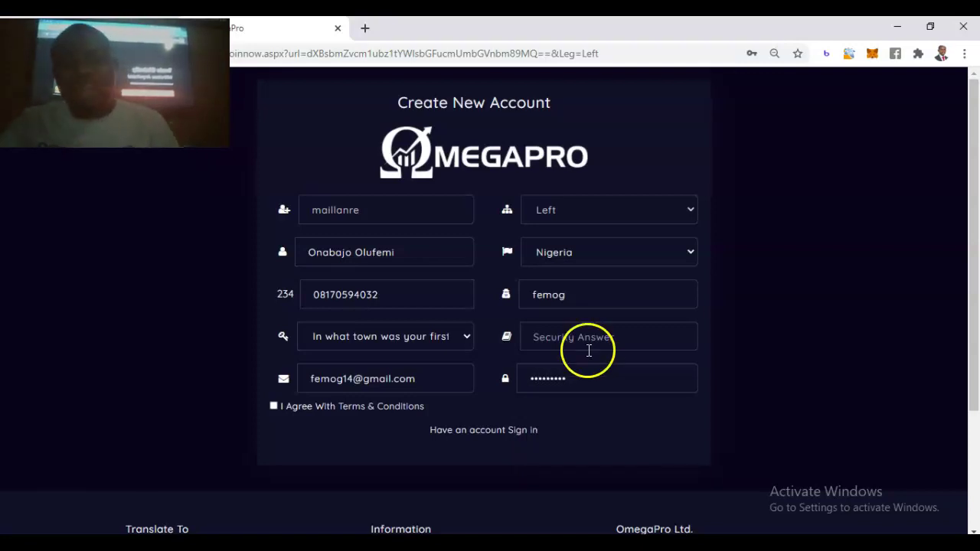
left_click(591, 378)
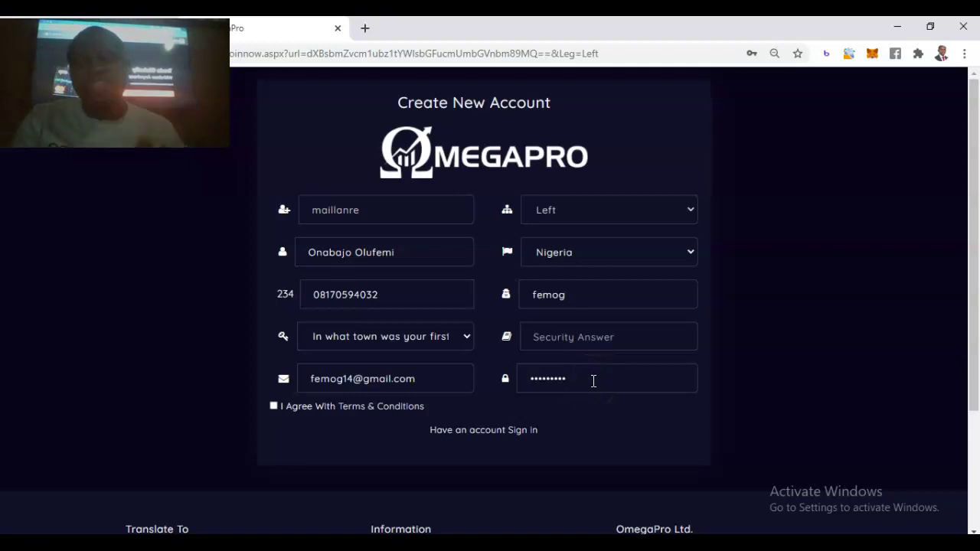
left_click(97, 422)
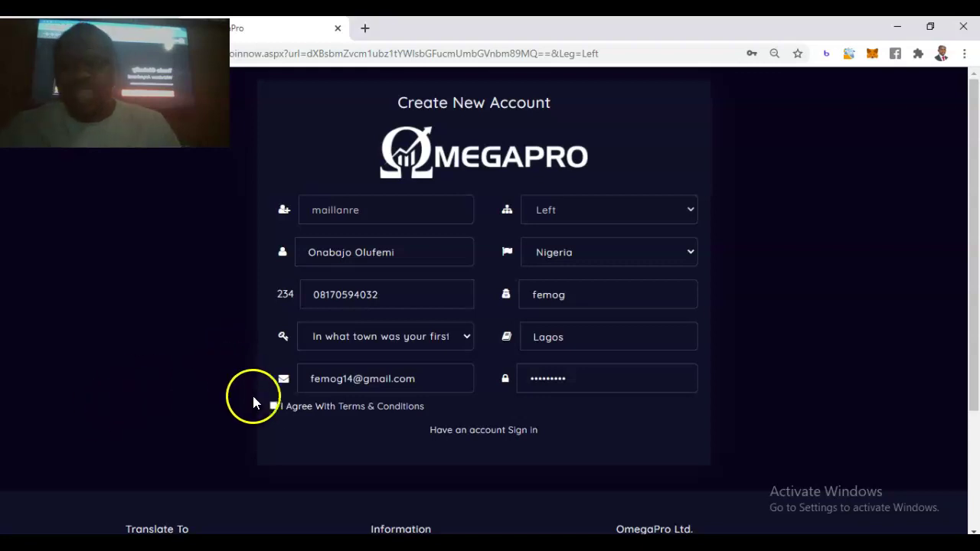
left_click(274, 407)
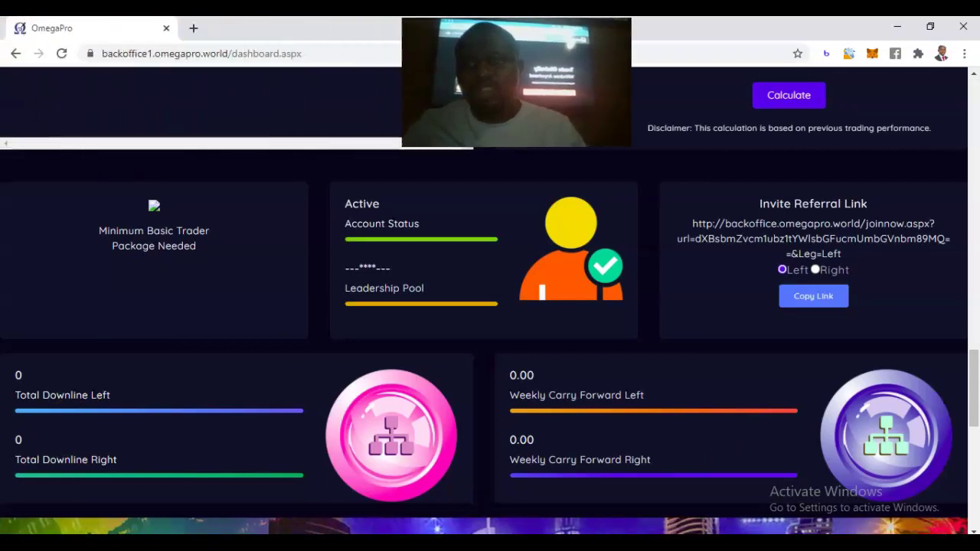
- Reload the dashboard to confirm Total Downline Left now reads 1 and right reads 0
left_click(64, 54)
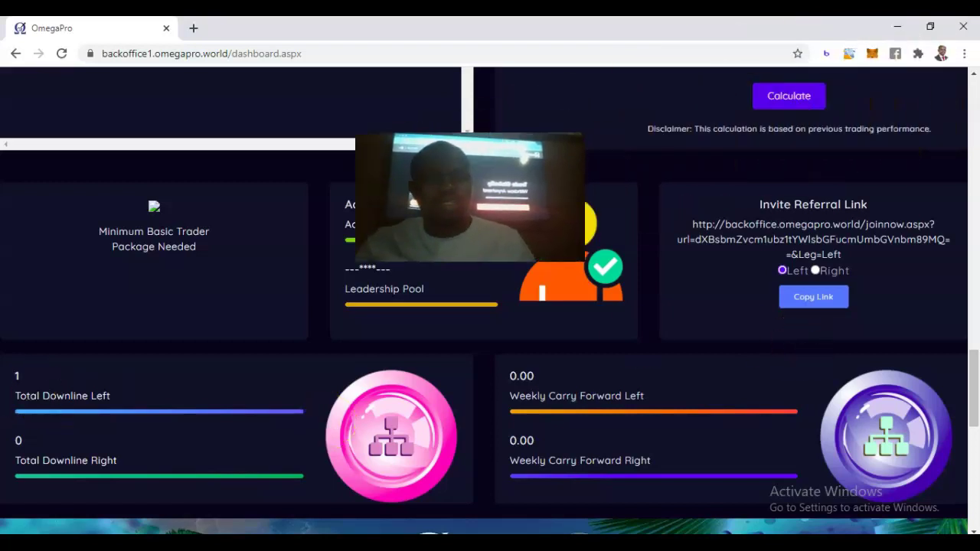
scroll(972, 372, "up", 10)
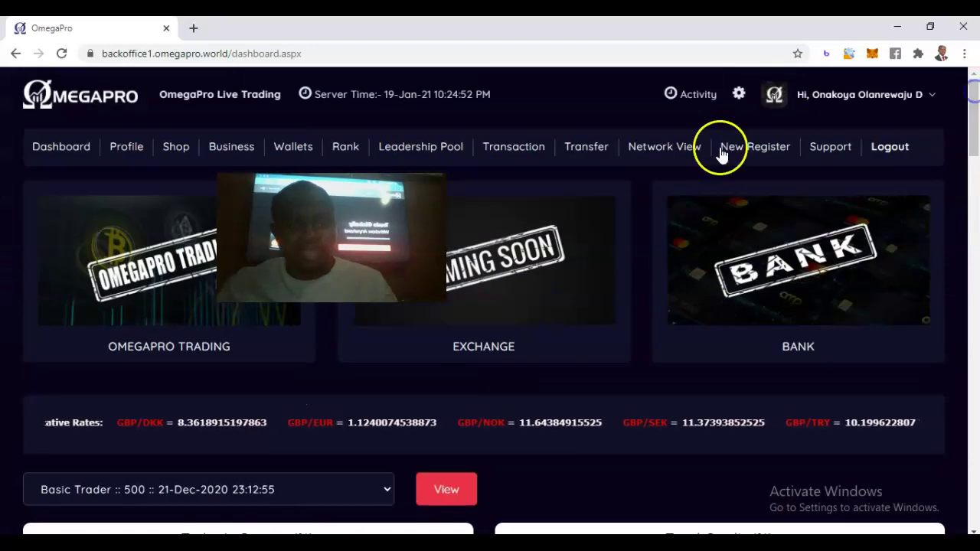
- Open the Network Tree from the Network View menu
left_click(666, 147)
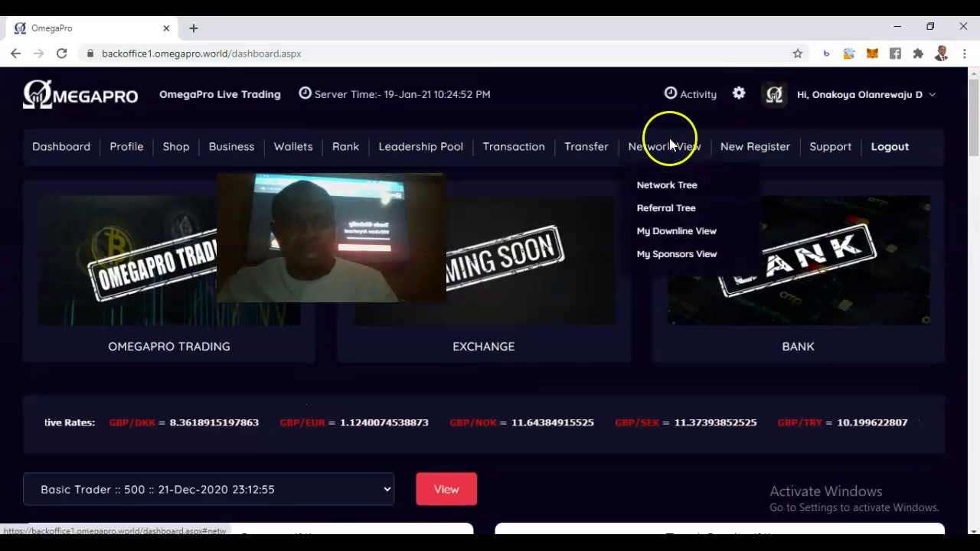
left_click(656, 191)
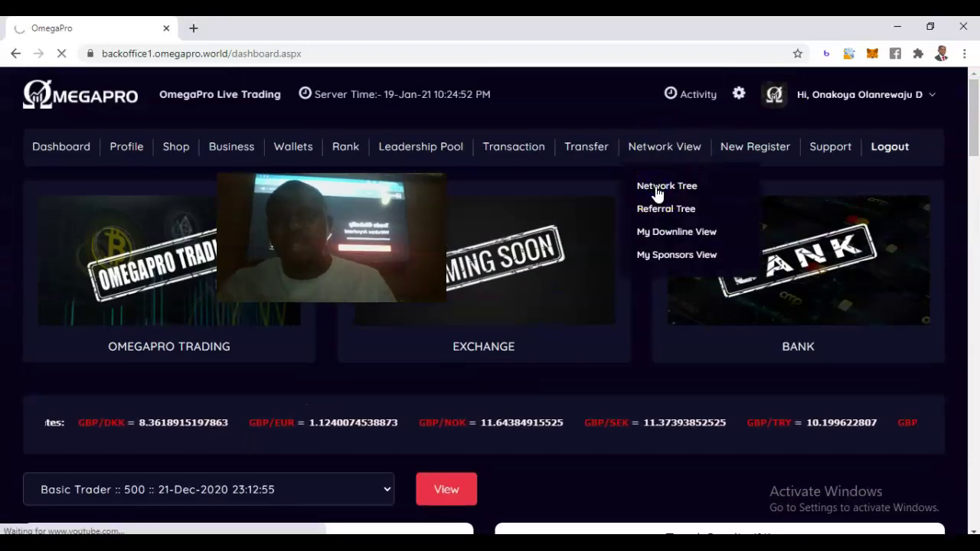
left_click(158, 95)
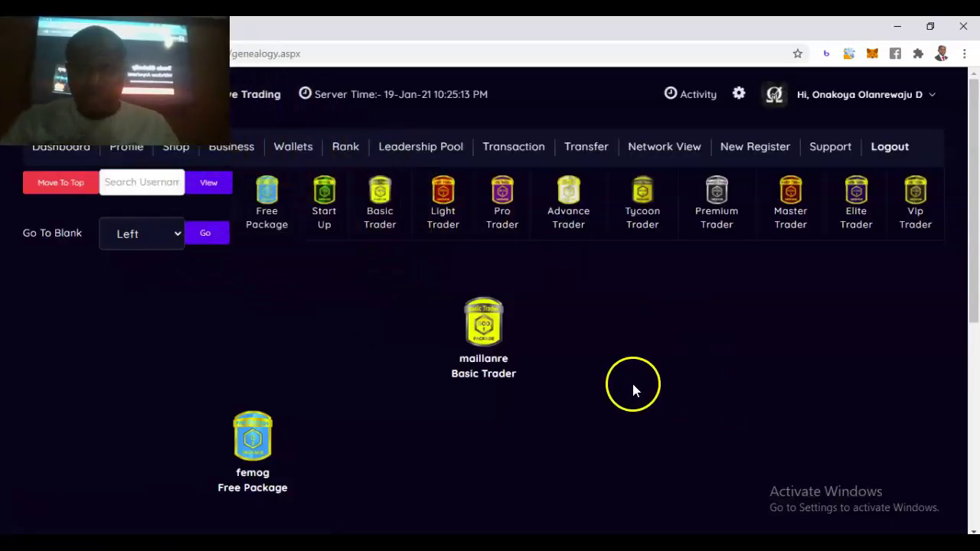
left_click_drag(973, 261, 972, 310)
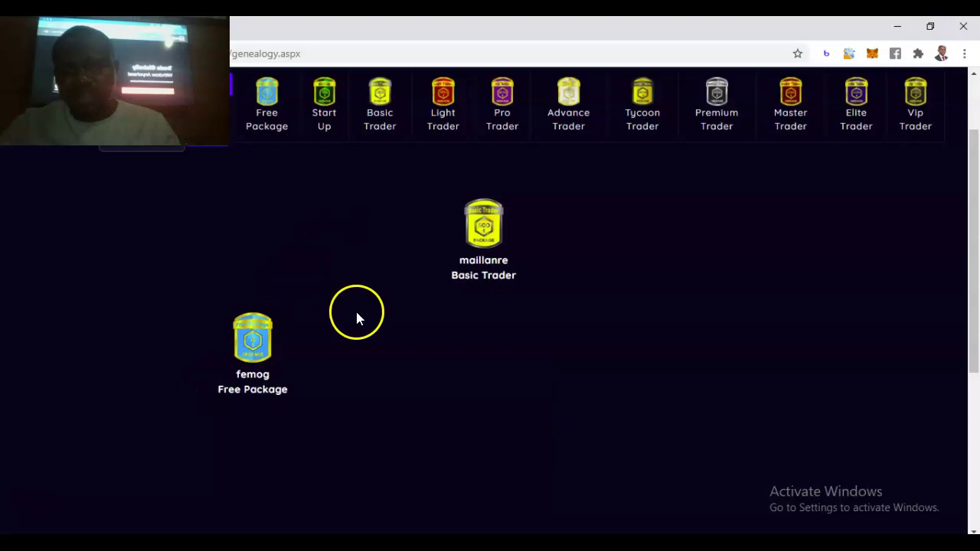
- Make the new Free Package member the tree's top node and view its details card
left_click(255, 345)
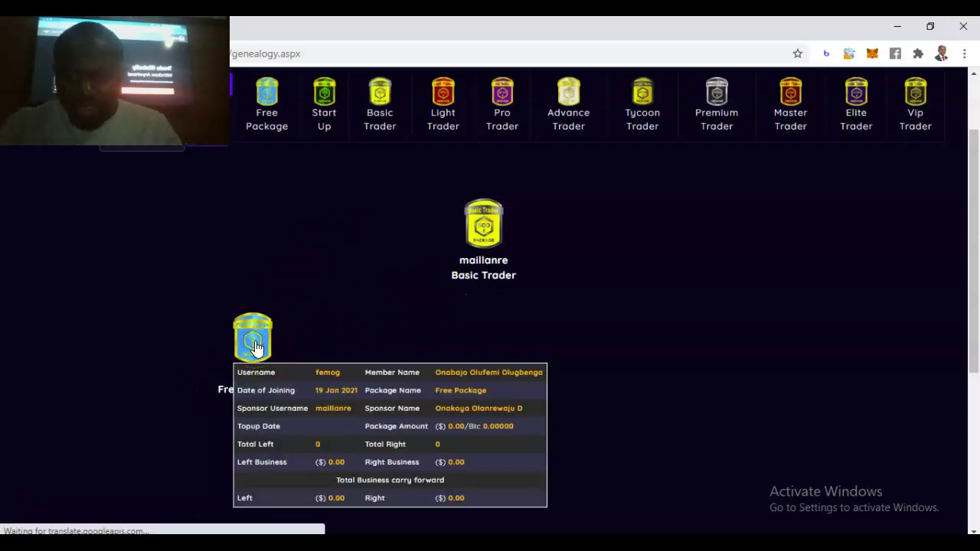
left_click(395, 308)
left_click(491, 357)
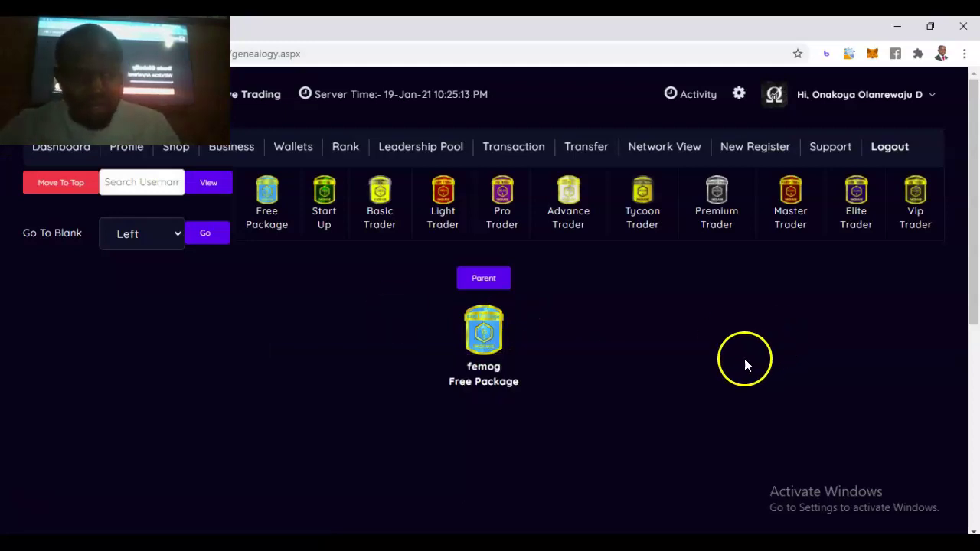
mouse_move(490, 358)
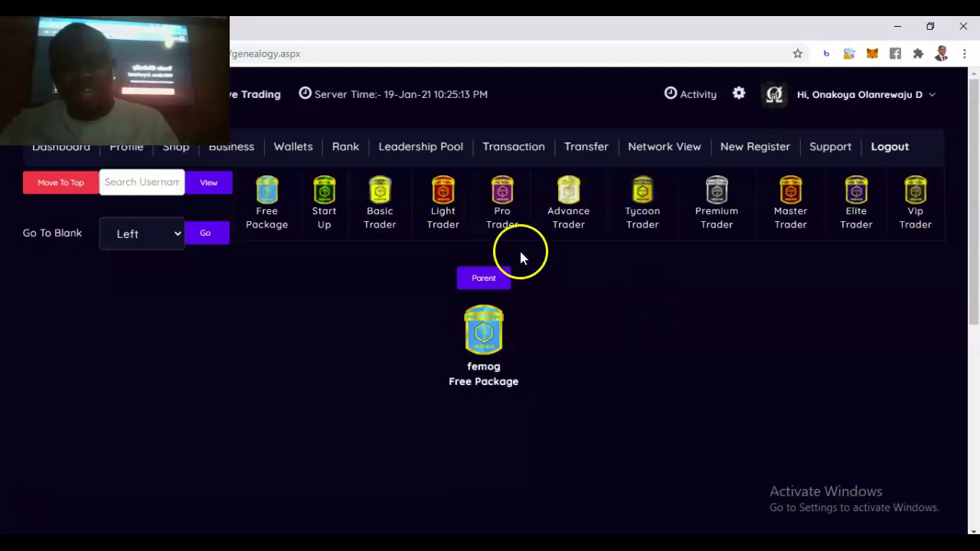
- Go back up the tree to the sponsor's Basic Trader level
left_click(495, 279)
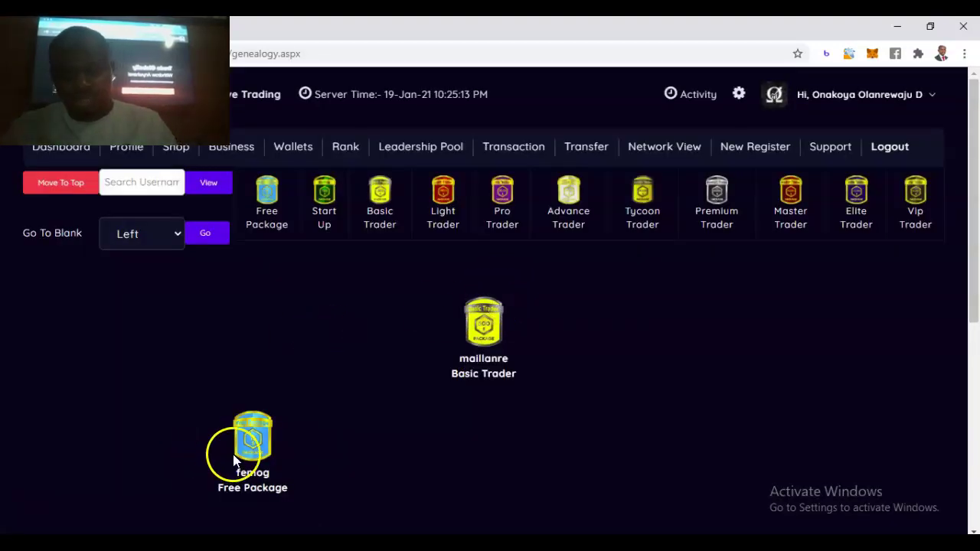
scroll(469, 434, "down", 1)
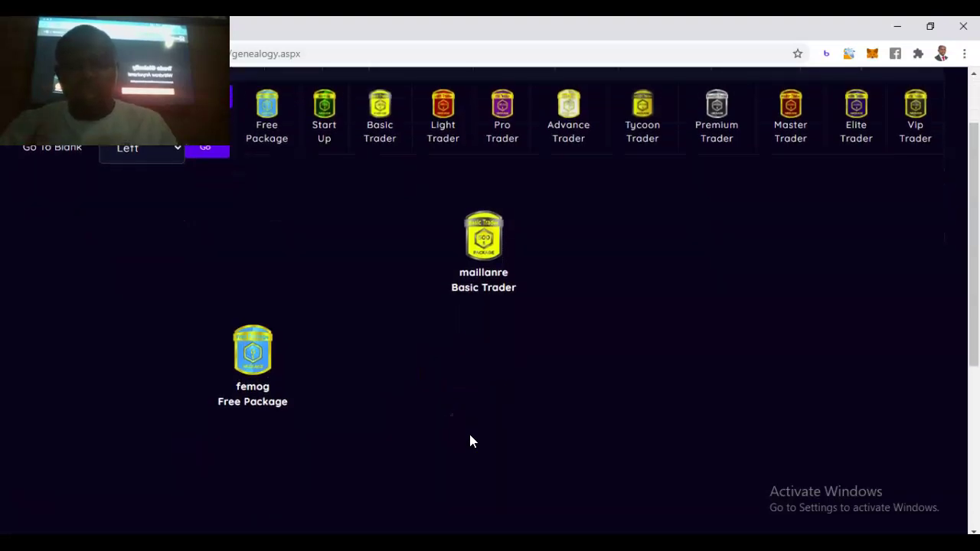
left_click(528, 234)
left_click(720, 372)
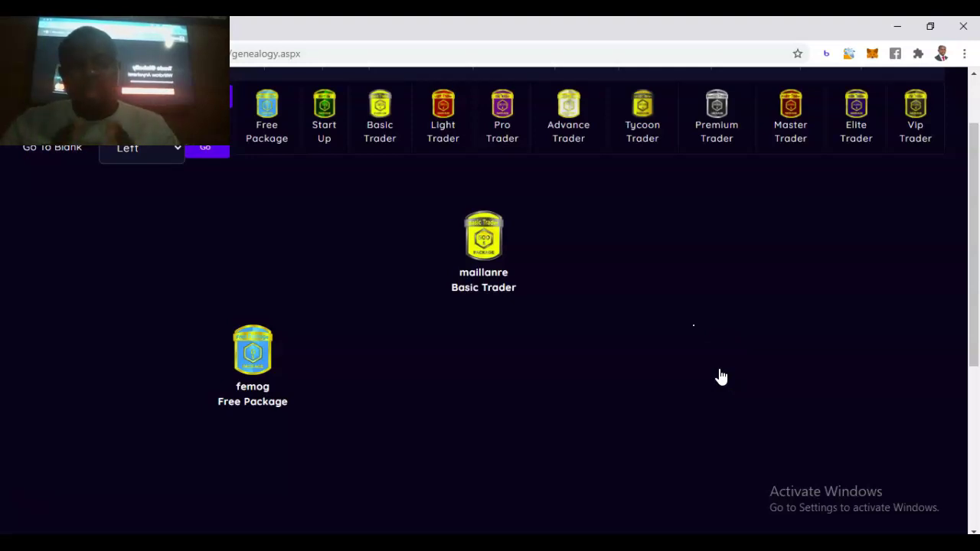
- View the Basic Trader sponsor's details card, confirming the Free Package member on its left
left_click(525, 256)
left_click(449, 237)
left_click(514, 371)
left_click(268, 389)
left_click(640, 389)
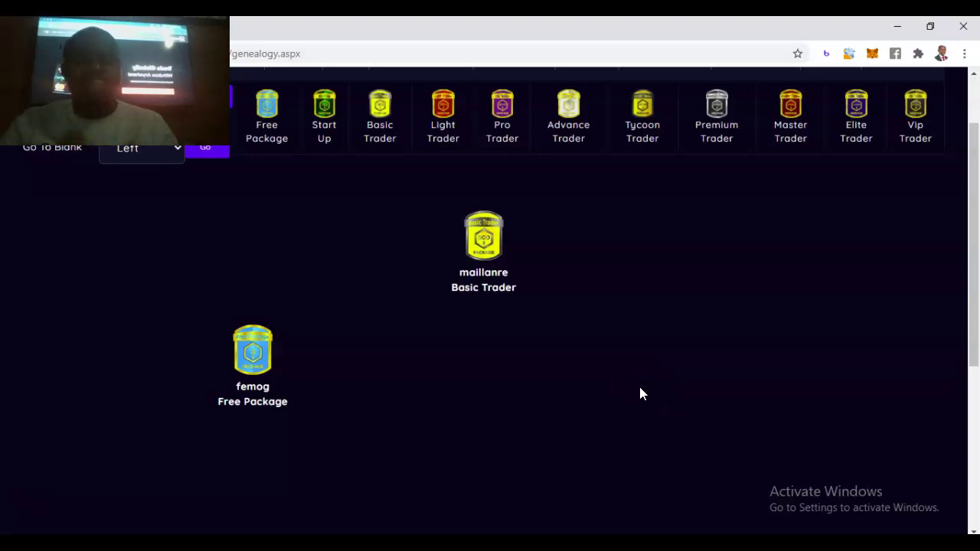
left_click(486, 255)
left_click(701, 362)
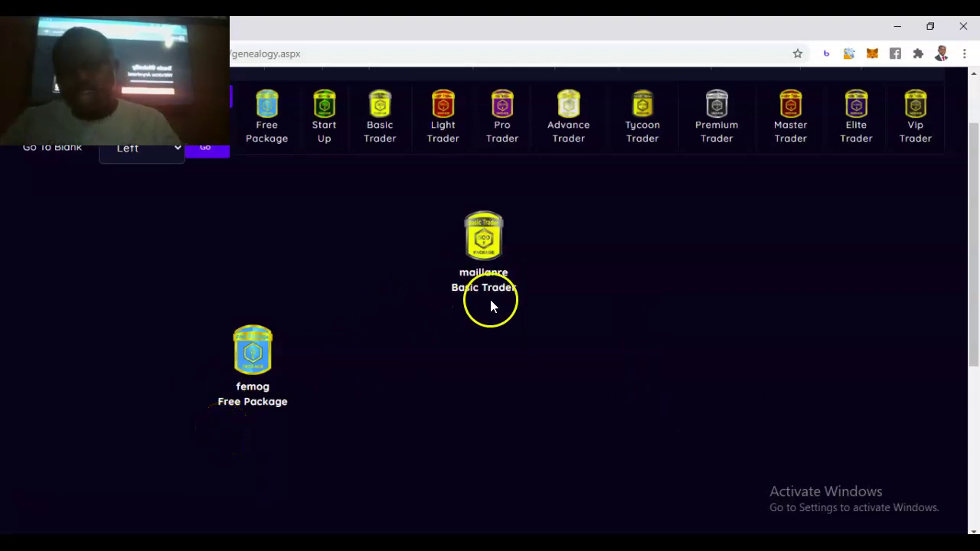
mouse_move(236, 383)
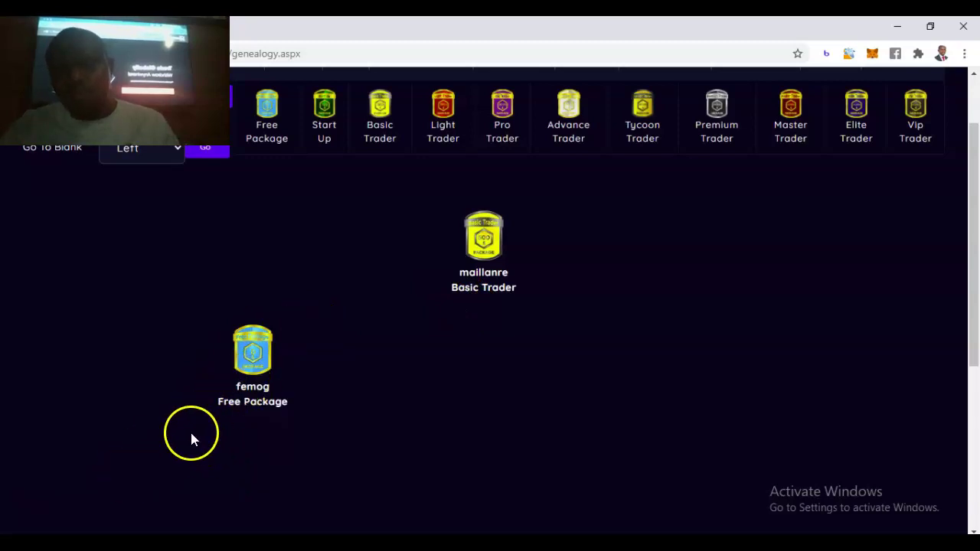
mouse_move(252, 361)
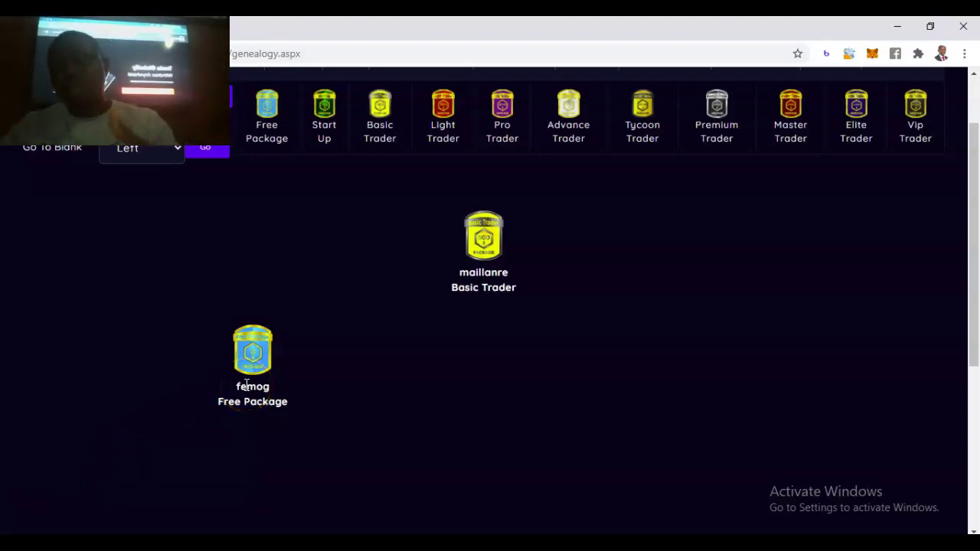
left_click(489, 244)
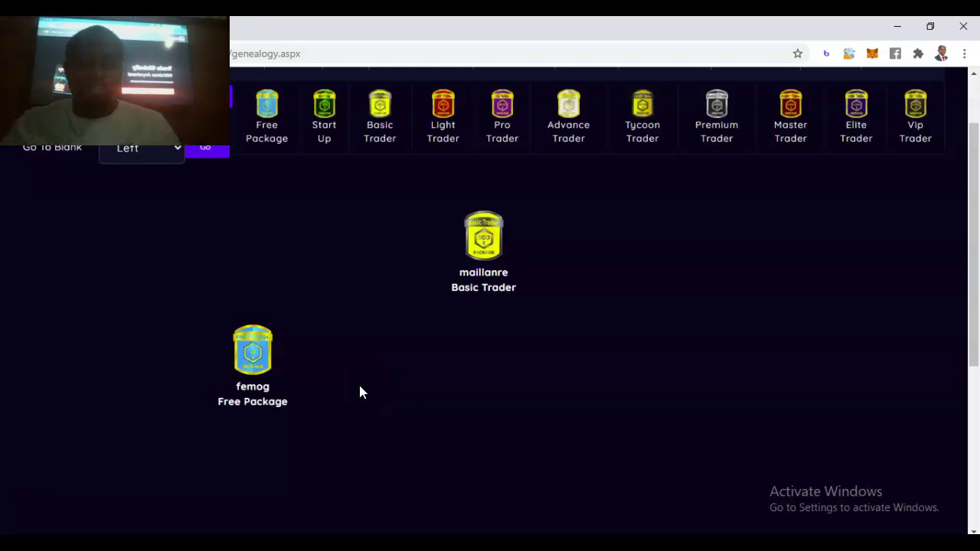
left_click_drag(971, 322, 970, 270)
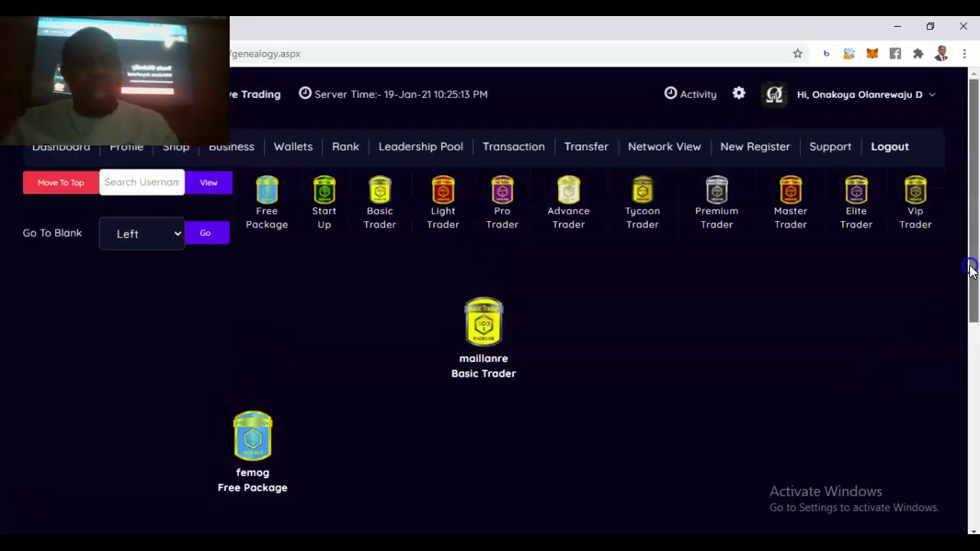
- Log out, sign in to the second account via Forex Login, and enter FOREX TRADING
left_click(898, 150)
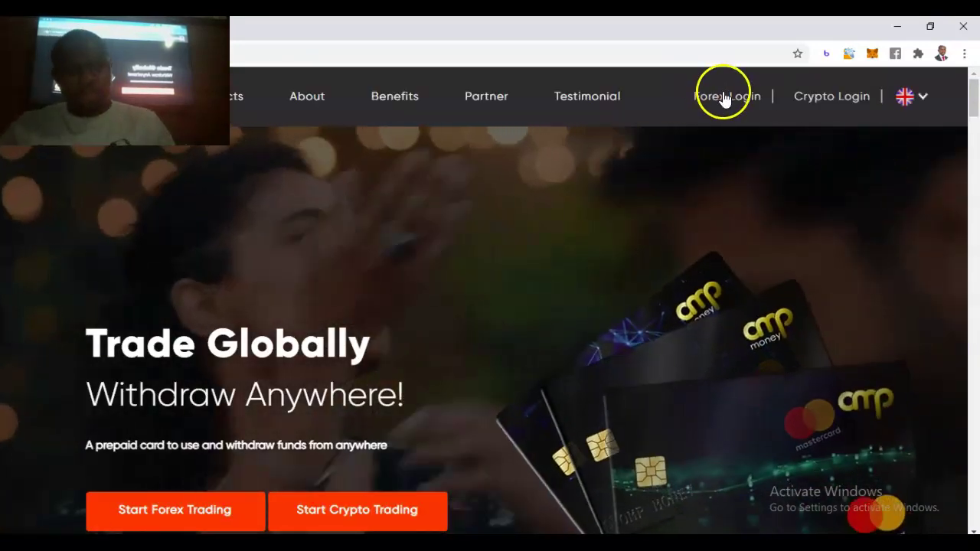
left_click(725, 97)
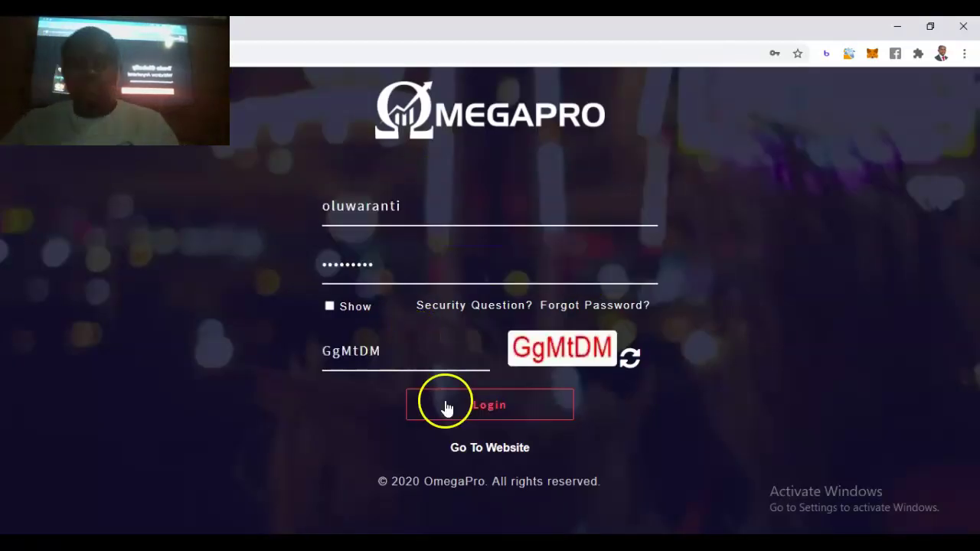
left_click(448, 408)
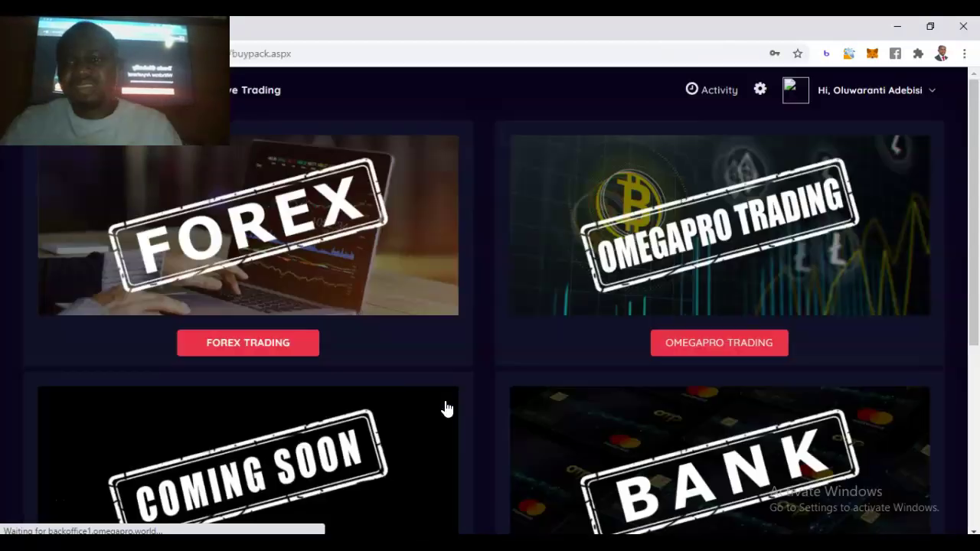
left_click(266, 355)
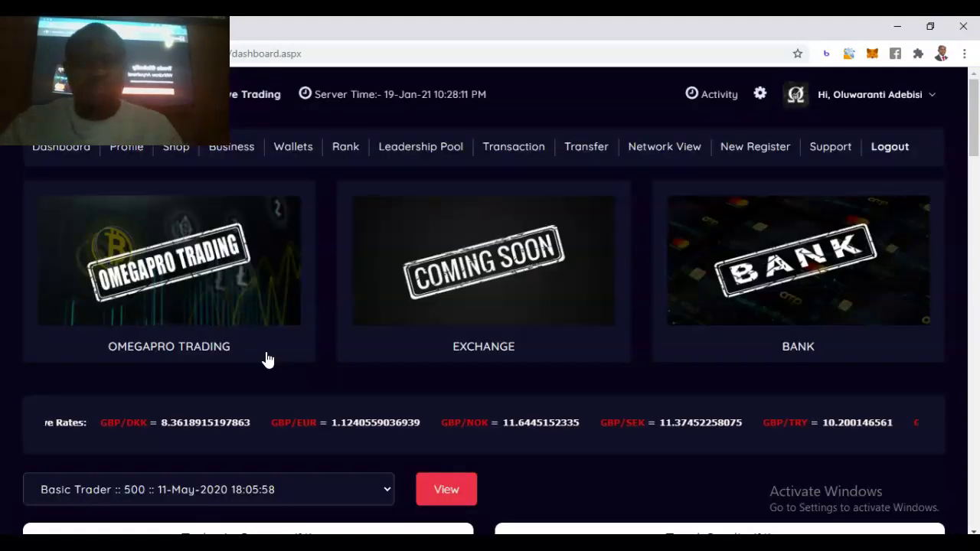
- Open the second account's Network Tree and read the upper members' details cards
mouse_move(667, 146)
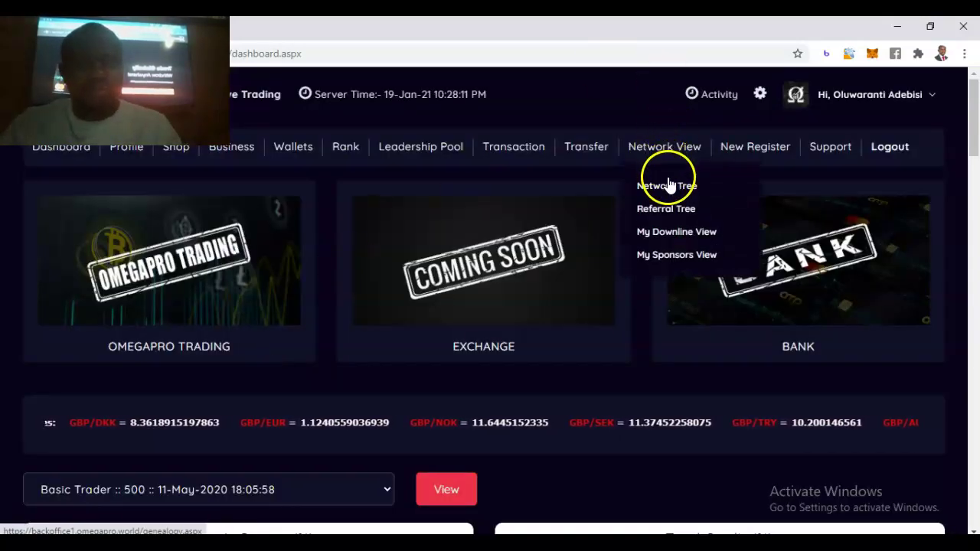
left_click(667, 186)
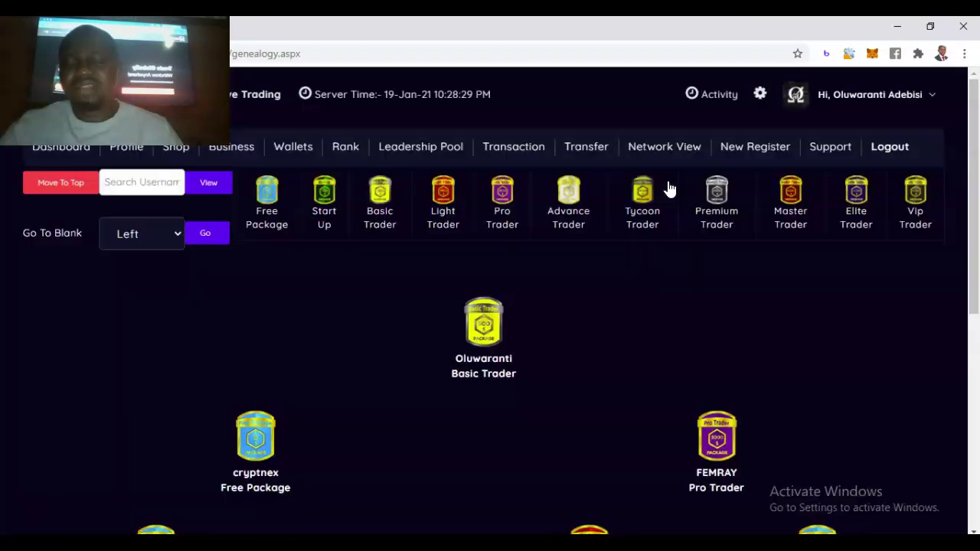
scroll(630, 346, "down", 2)
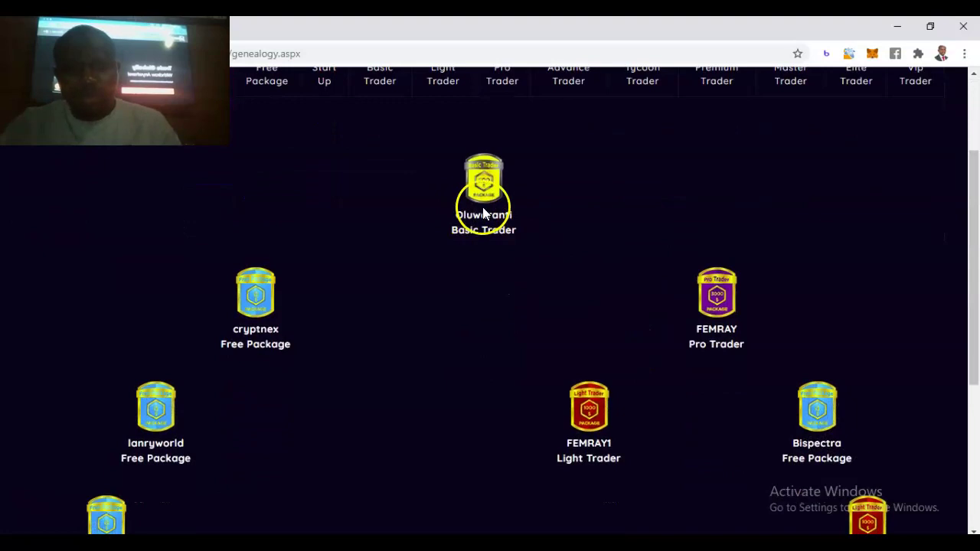
mouse_move(494, 197)
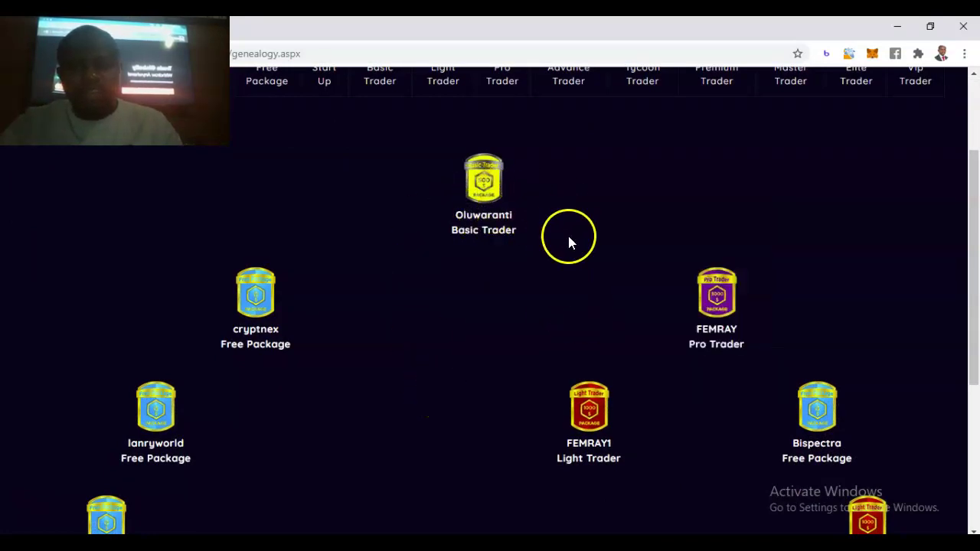
mouse_move(712, 284)
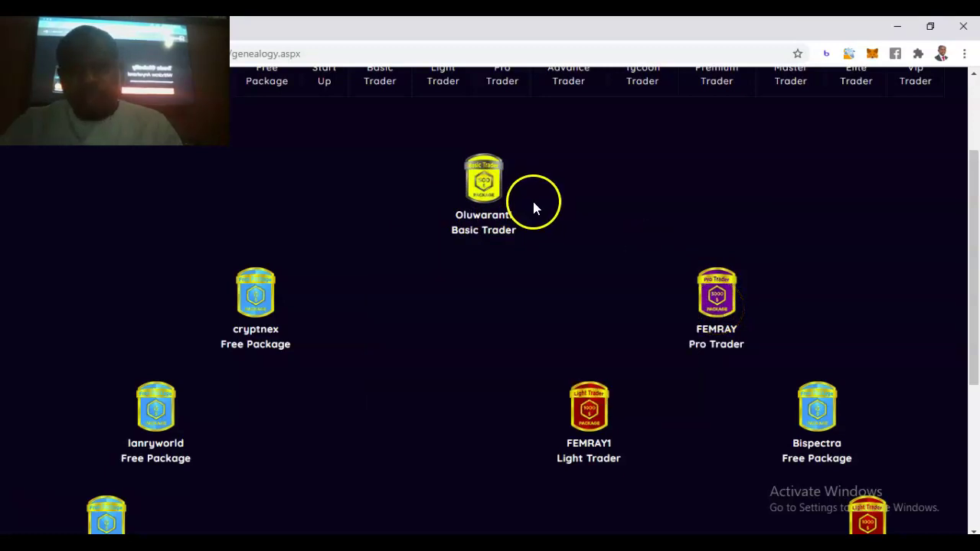
mouse_move(274, 291)
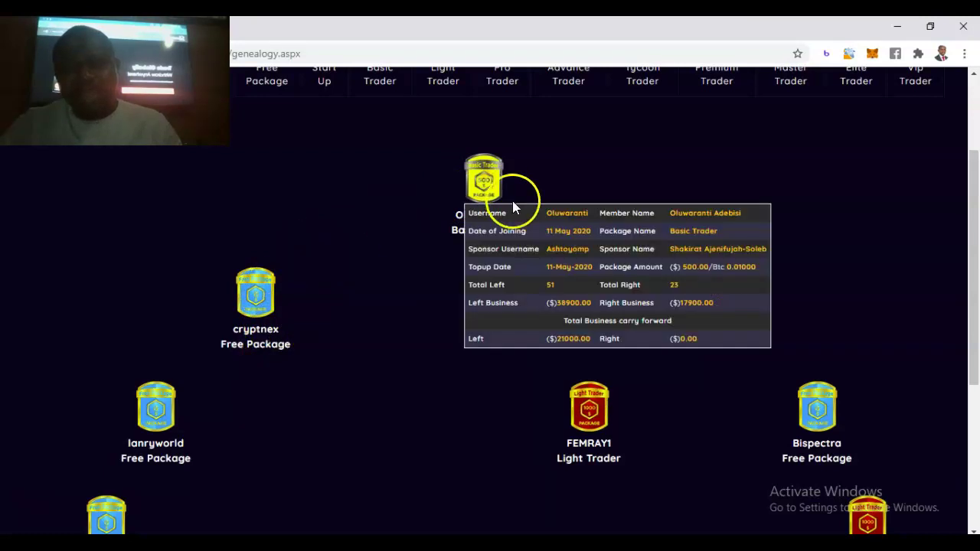
mouse_move(147, 417)
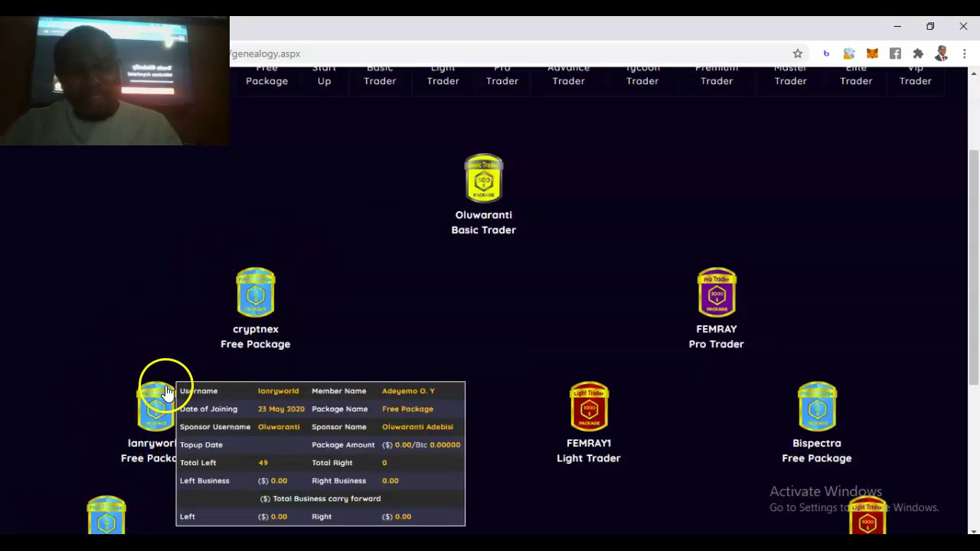
mouse_move(207, 365)
mouse_move(256, 314)
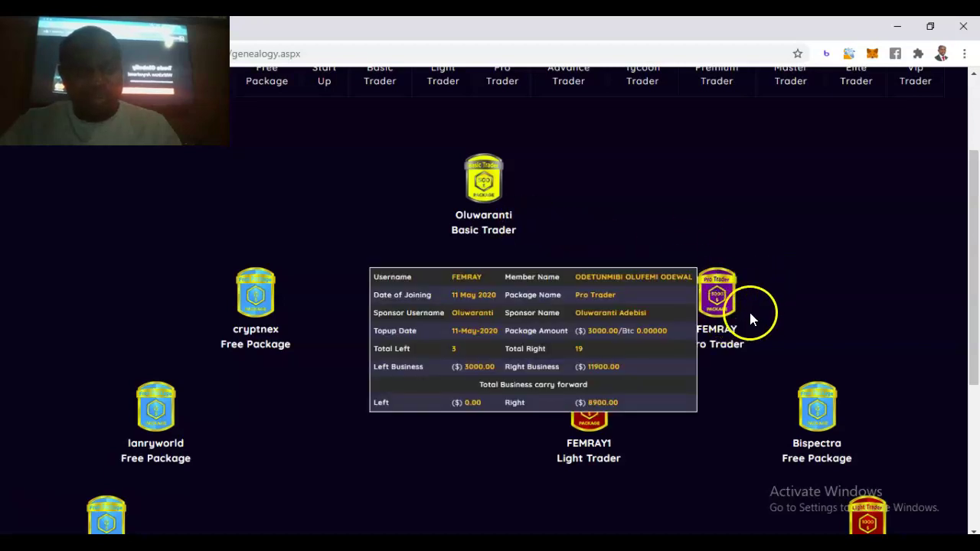
- Read the details cards of the lower Free Package, Light Trader and Pro Trader members
scroll(842, 301, "down", 2)
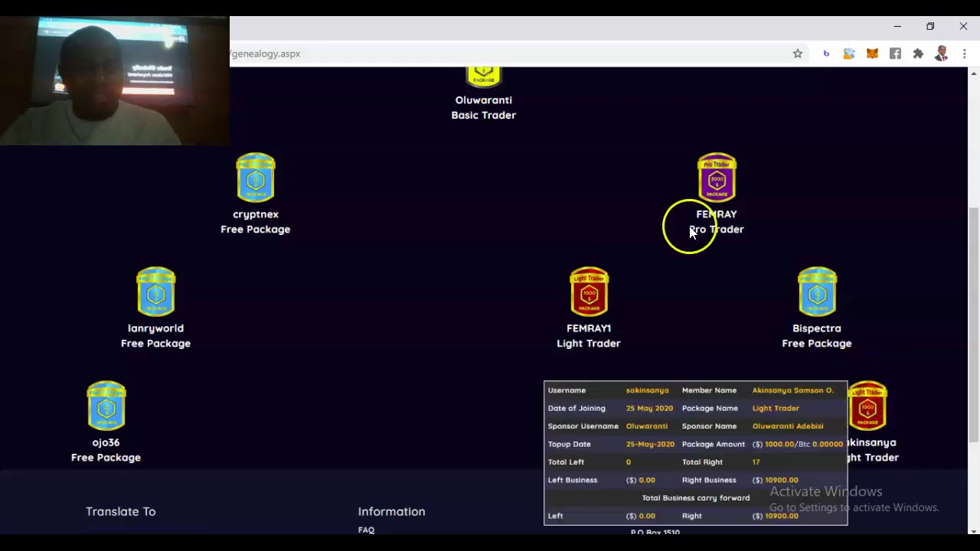
mouse_move(873, 417)
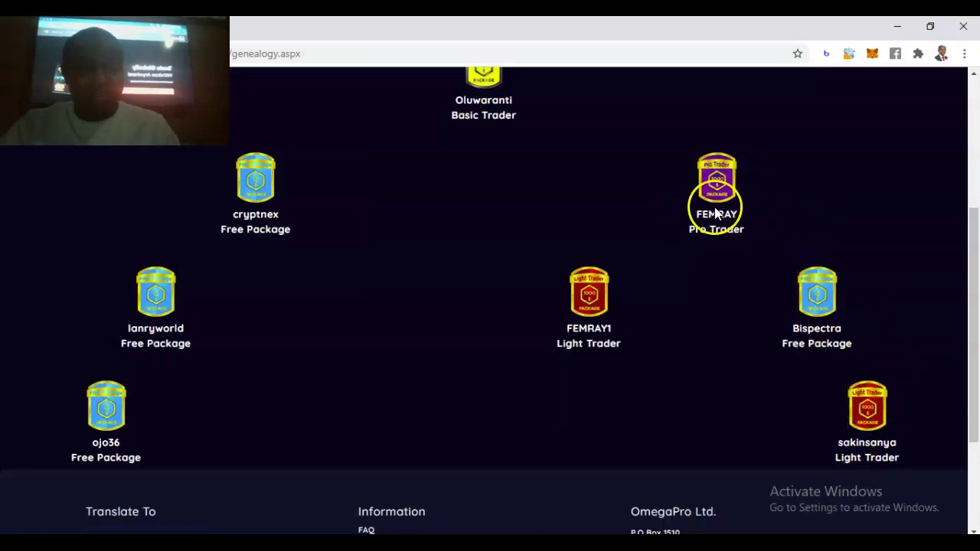
mouse_move(722, 204)
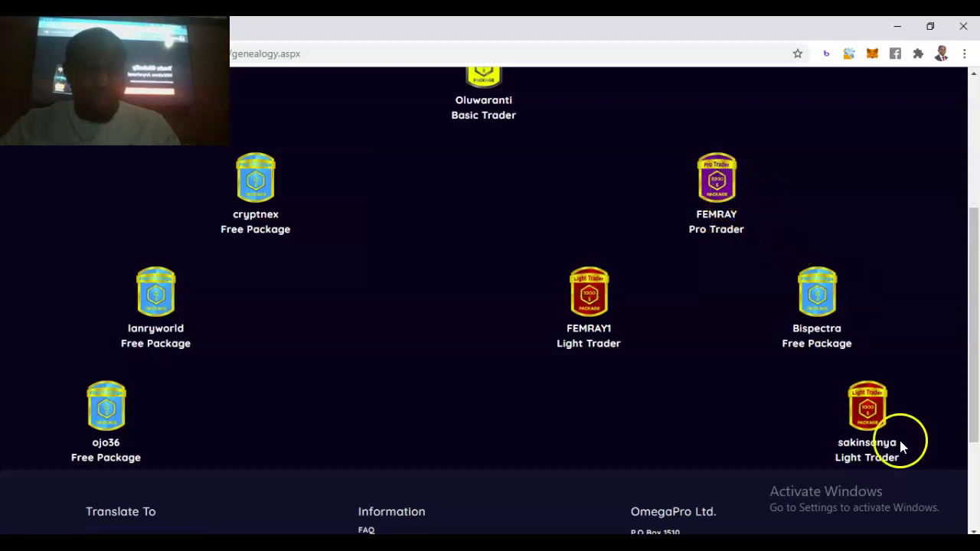
mouse_move(817, 268)
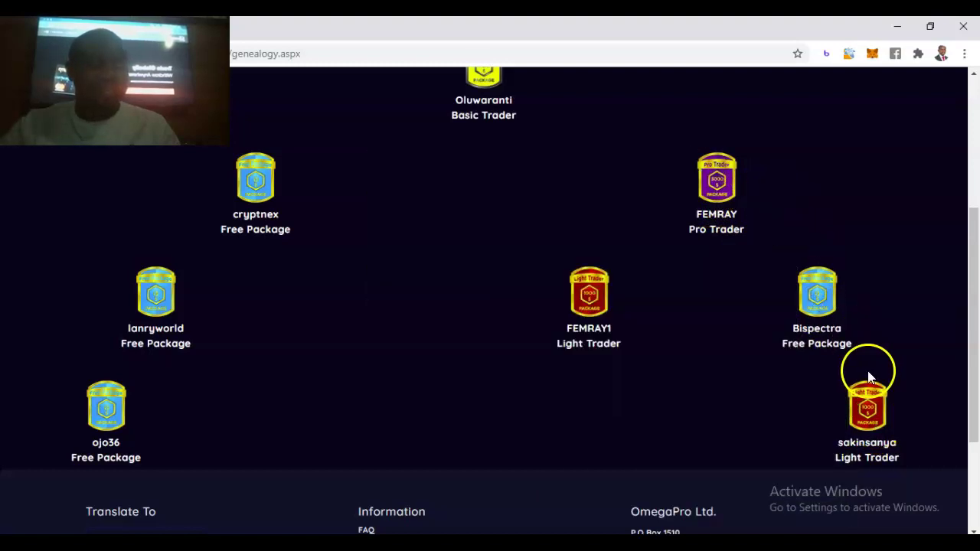
- Re-root the tree on the bottom-right Light Trader member and view its Basic Trader child
left_click(877, 433)
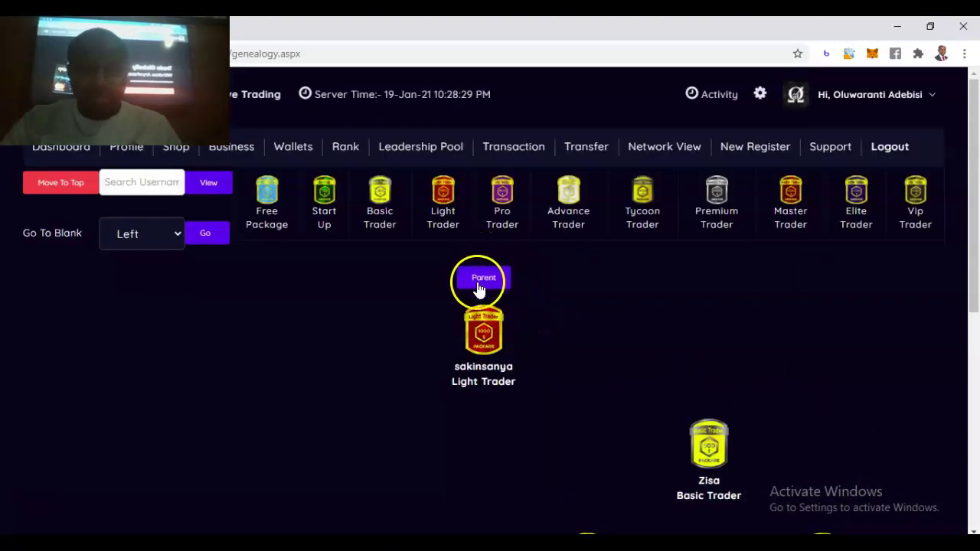
mouse_move(484, 353)
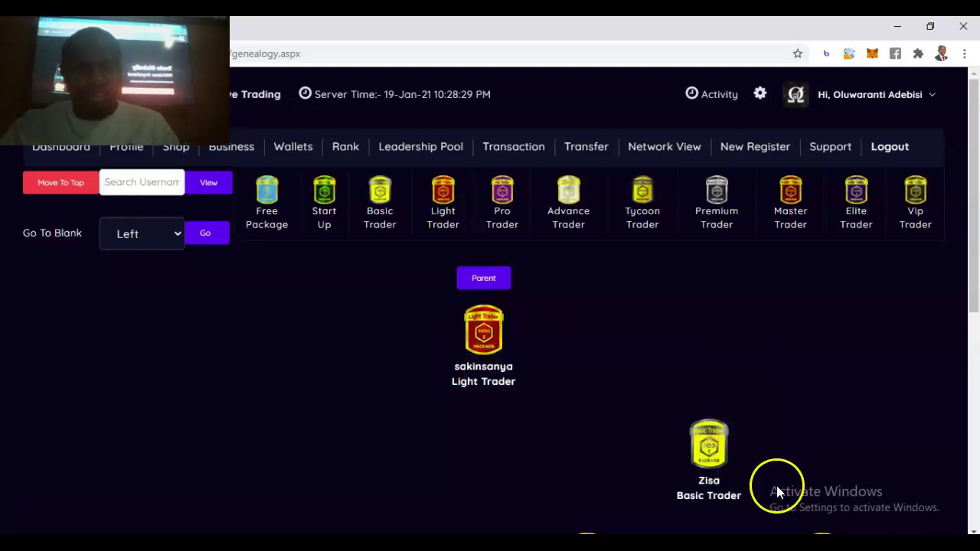
mouse_move(706, 450)
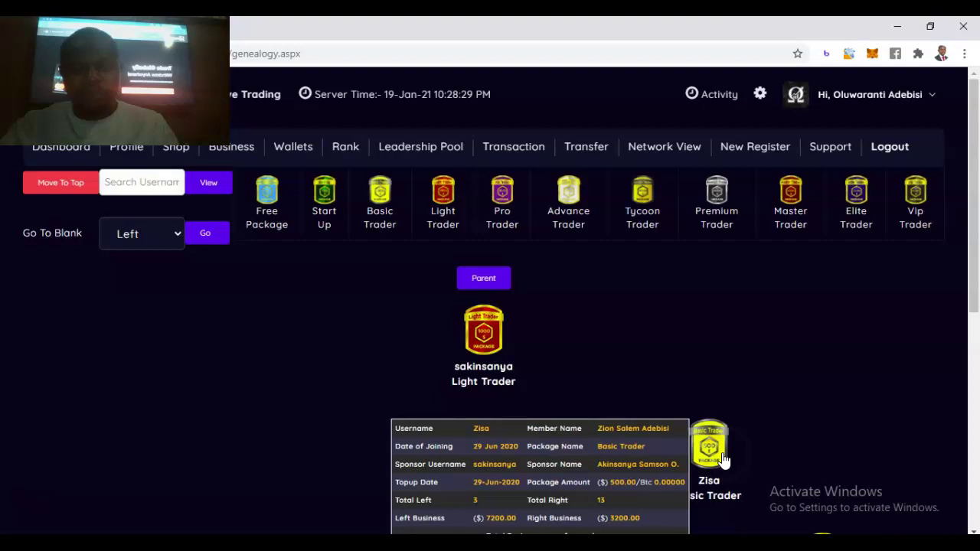
- Re-root the tree on the Basic Trader member and view the Start Up member's details
left_click(722, 459)
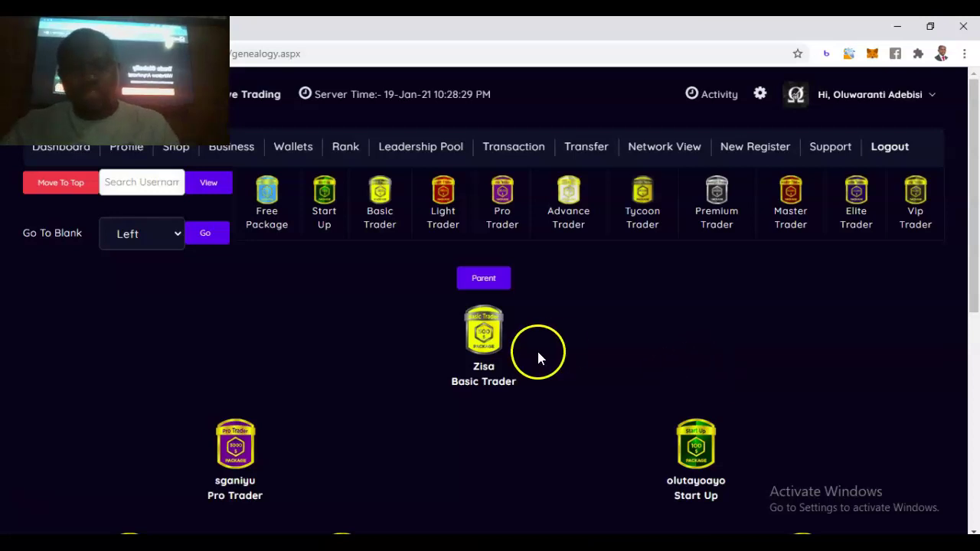
mouse_move(697, 459)
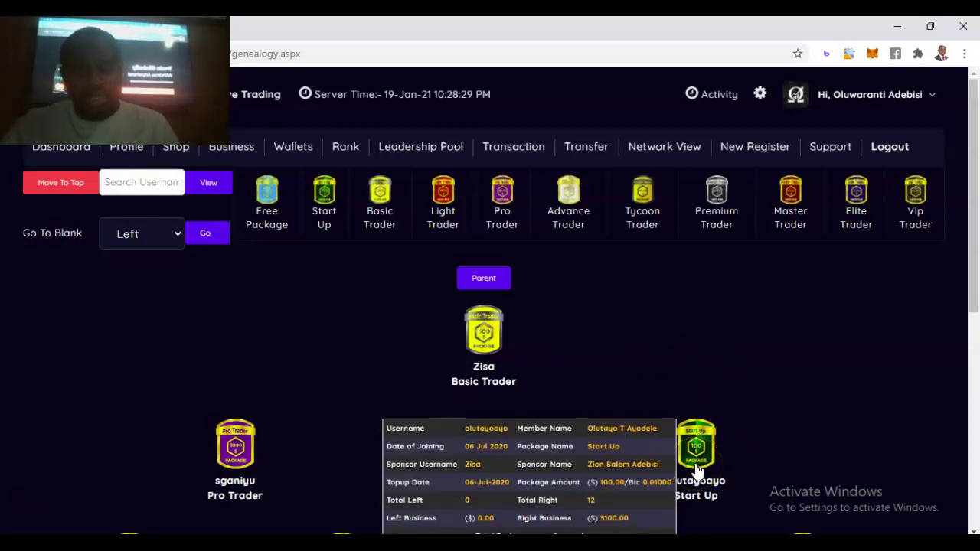
left_click(440, 490)
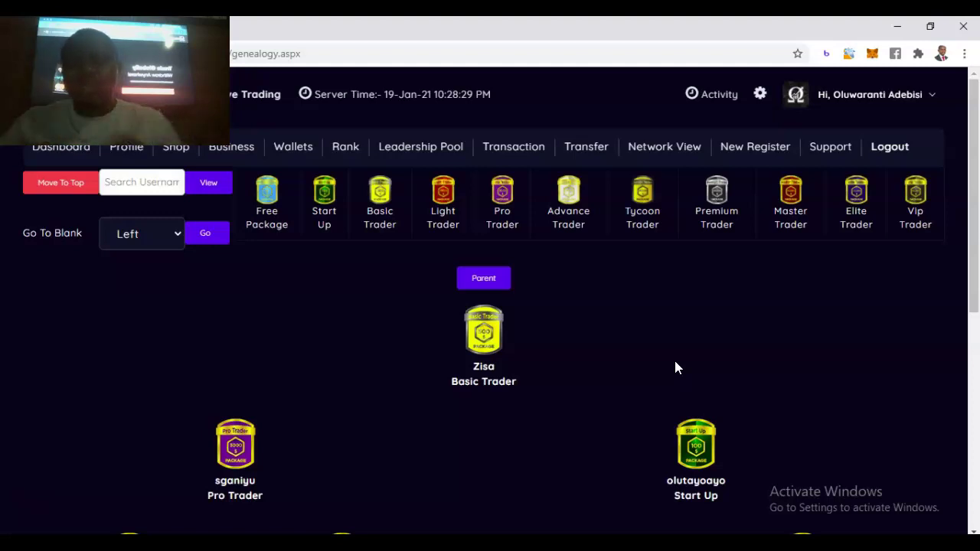
- Return to the account dashboard from the top navigation menu
left_click(155, 205)
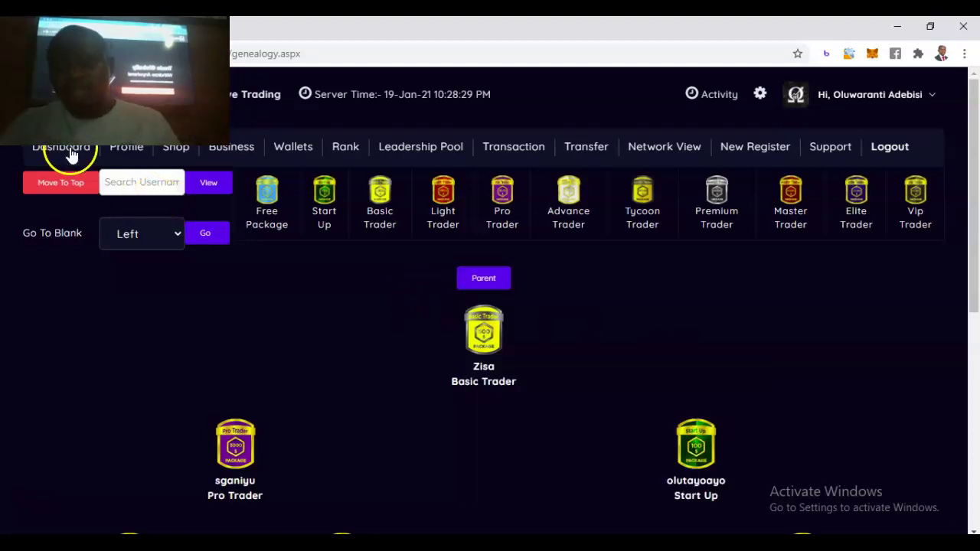